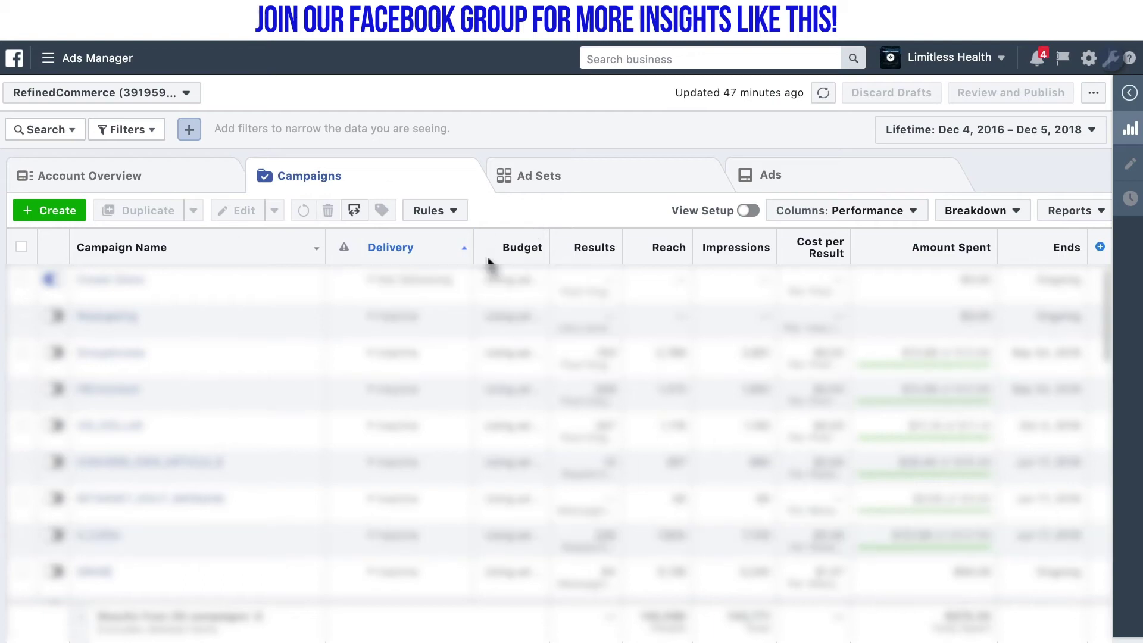
Create a Messages-objective campaign named 'Sponsored Message Demonstration' and continue to the ad set
left_click(48, 214)
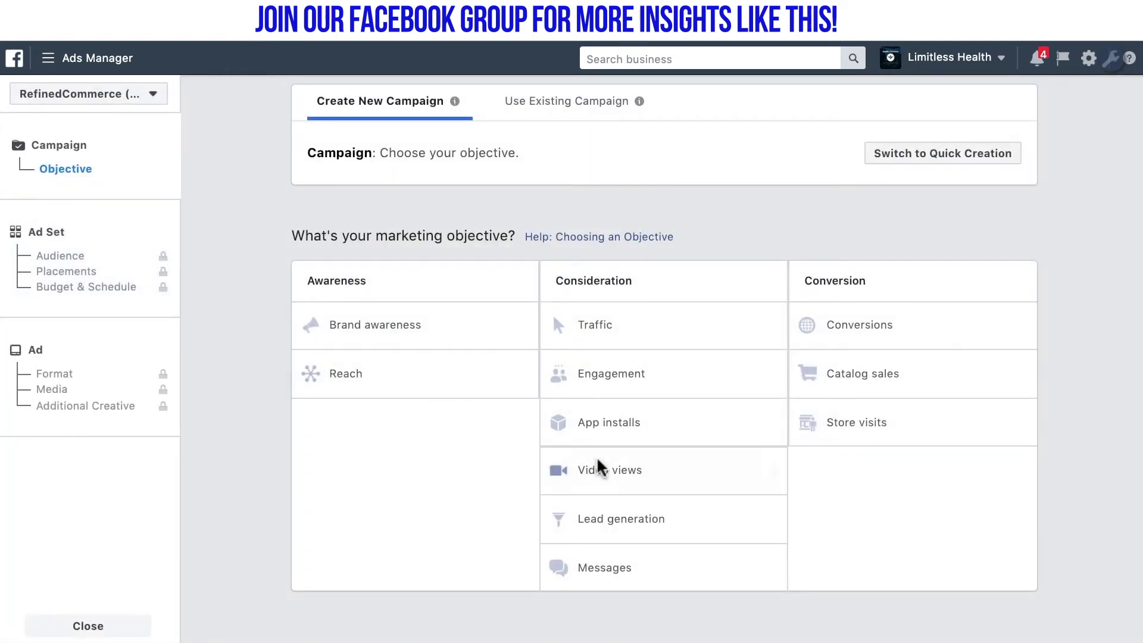
left_click(612, 567)
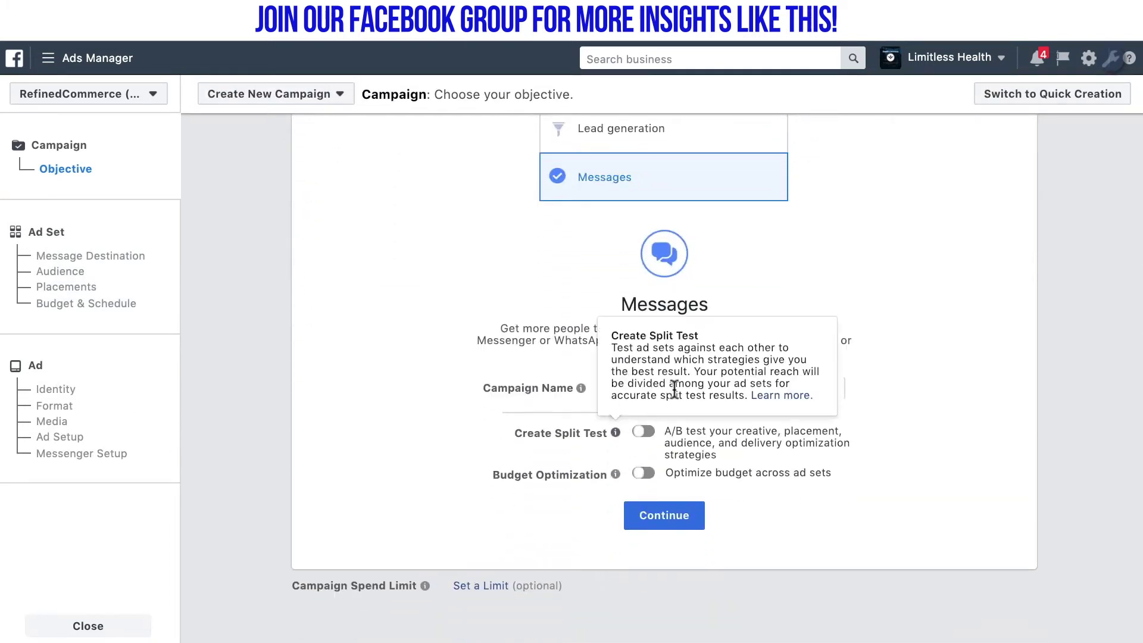
double_click(634, 390)
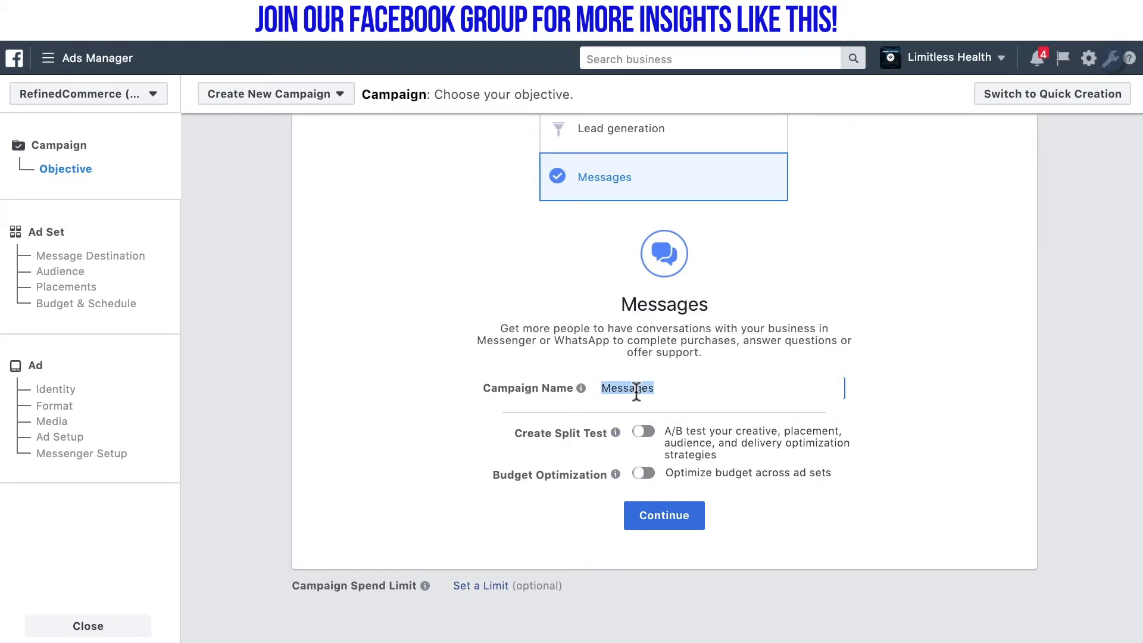
type("Sponsored Message Demonstration")
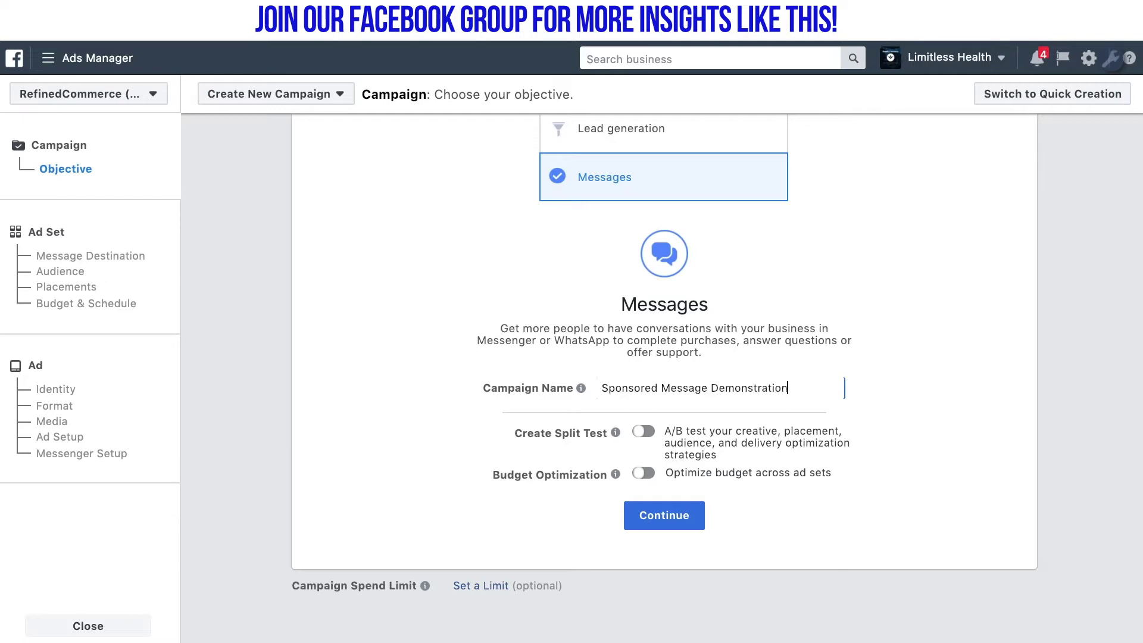
left_click(686, 526)
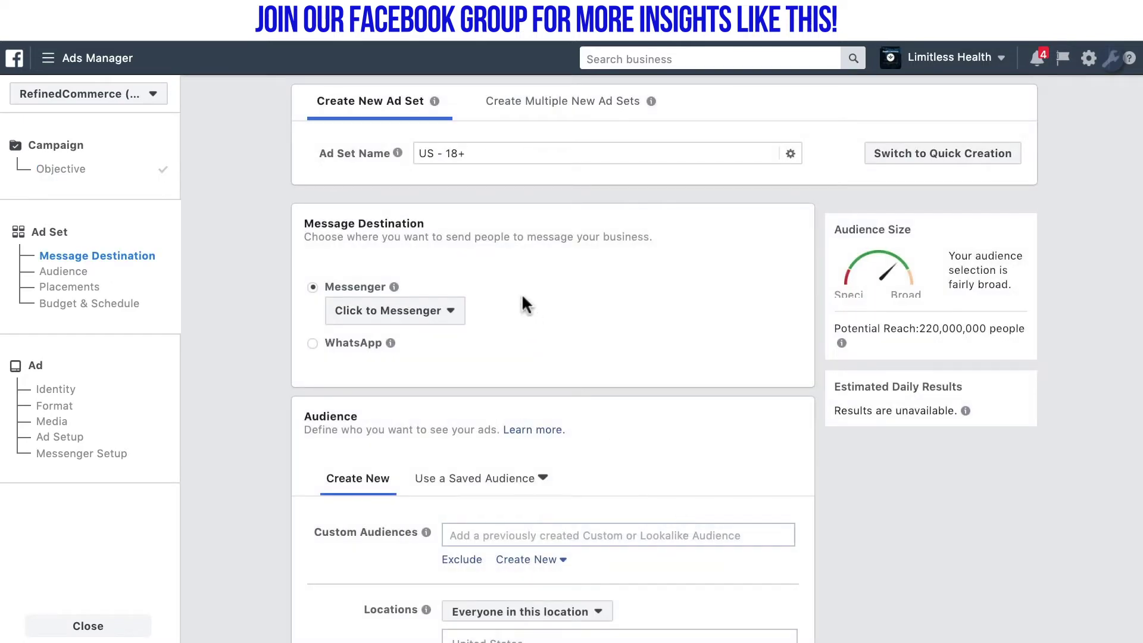
Replace the ad set name 'US - 18+' with 'Sponsored Message Targeting', fixing the typo
left_click_drag(472, 156, 423, 154)
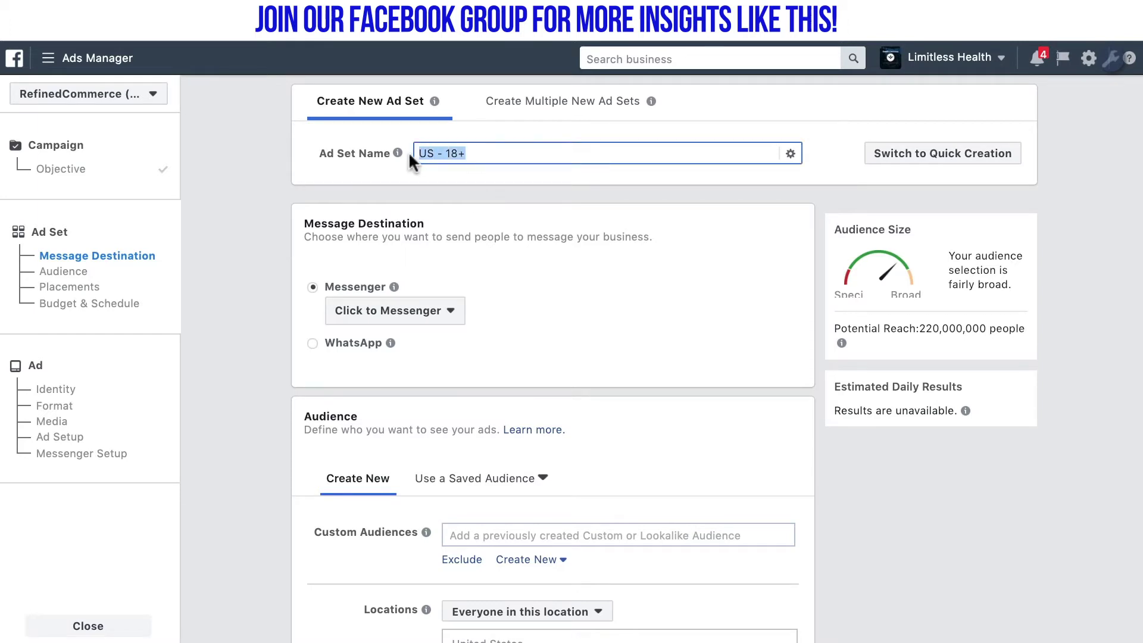
type("Sponsored Mess")
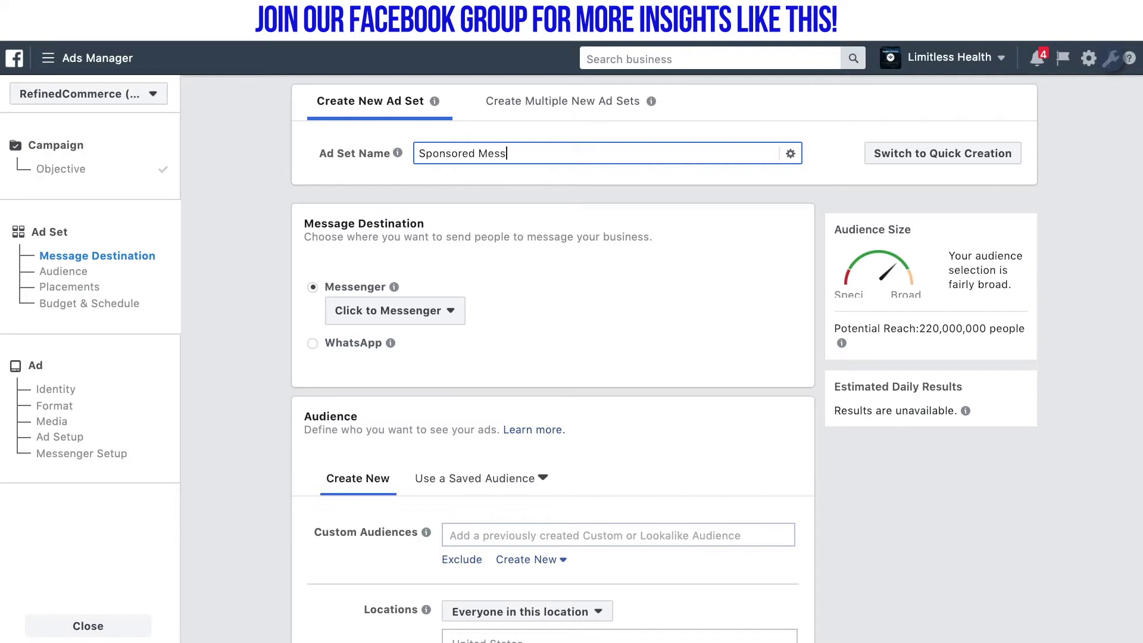
type("age Targeting")
left_click(697, 259)
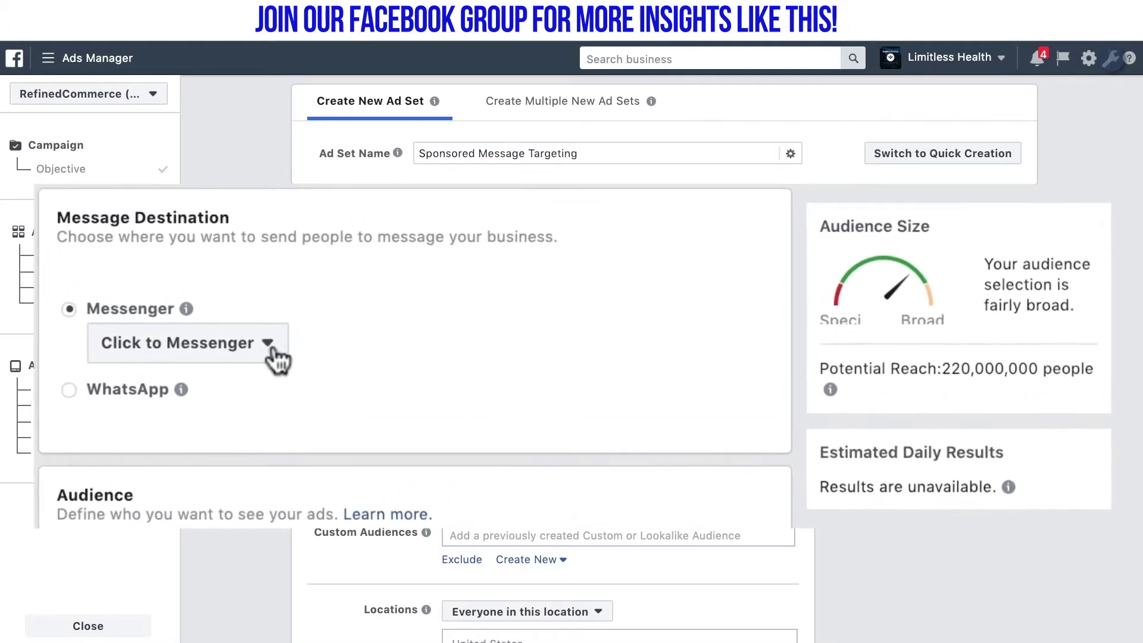
Set the Messenger destination to Sponsored Message, sent from the business page under Personal
left_click(298, 340)
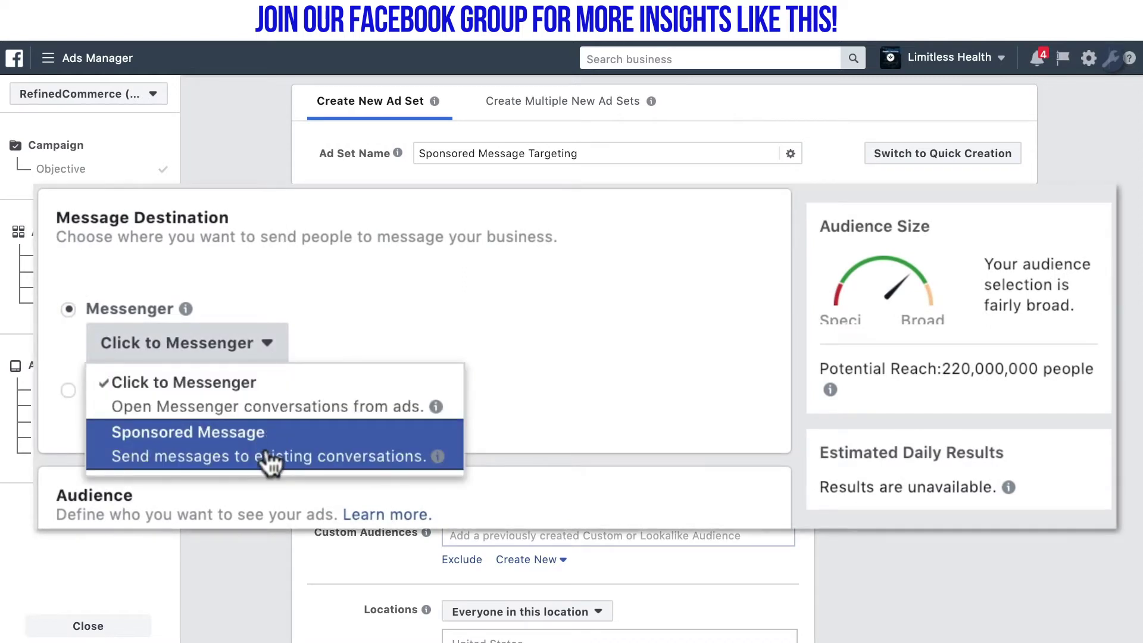
mouse_move(438, 457)
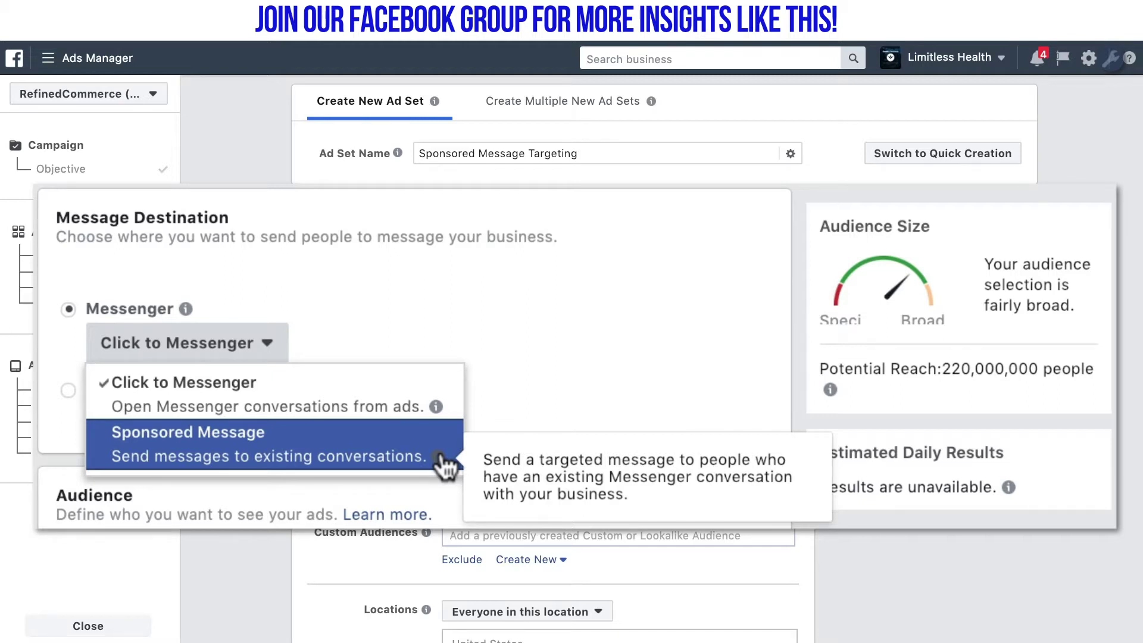
left_click(445, 463)
left_click(475, 354)
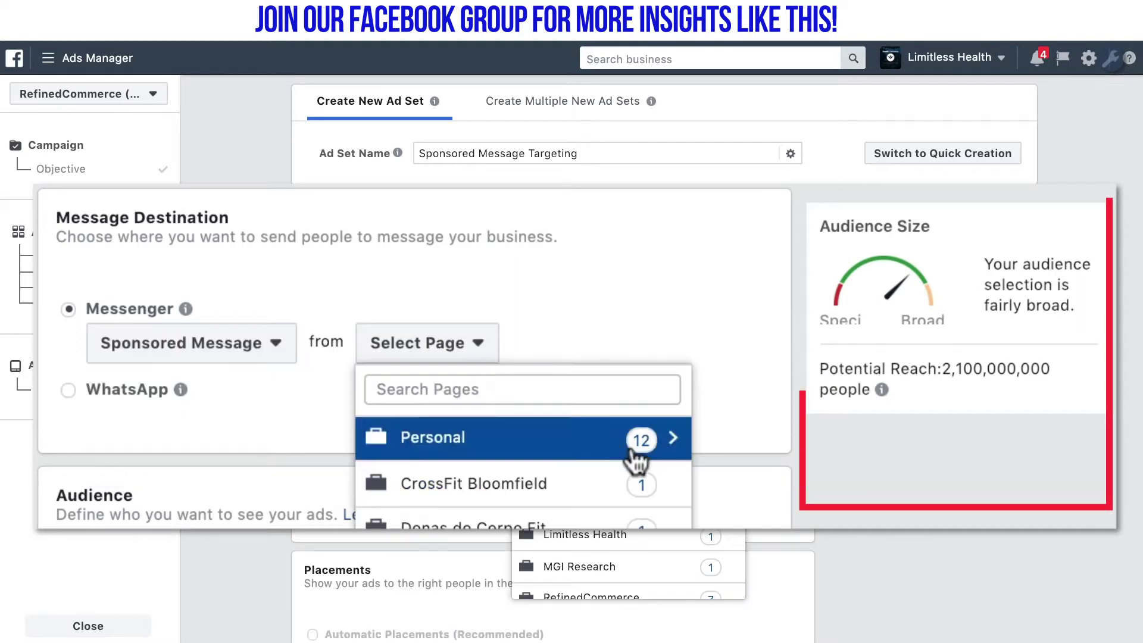
left_click(655, 437)
left_click(646, 601)
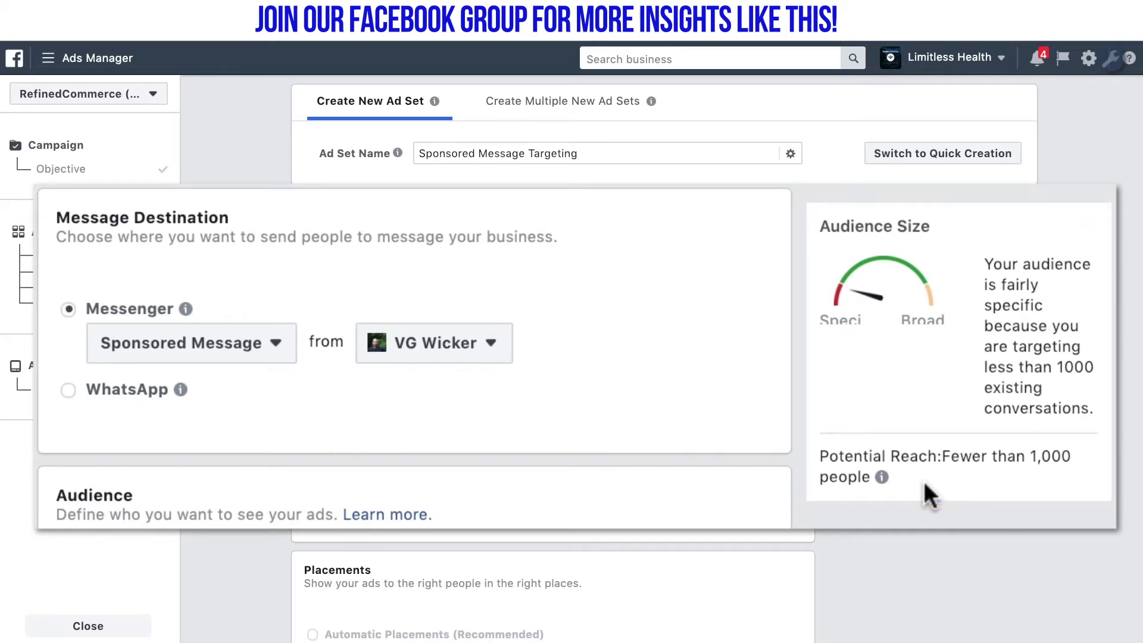
Switch the ad set from a lifetime budget to a $10.00 daily budget
scroll(377, 541, "down", 1)
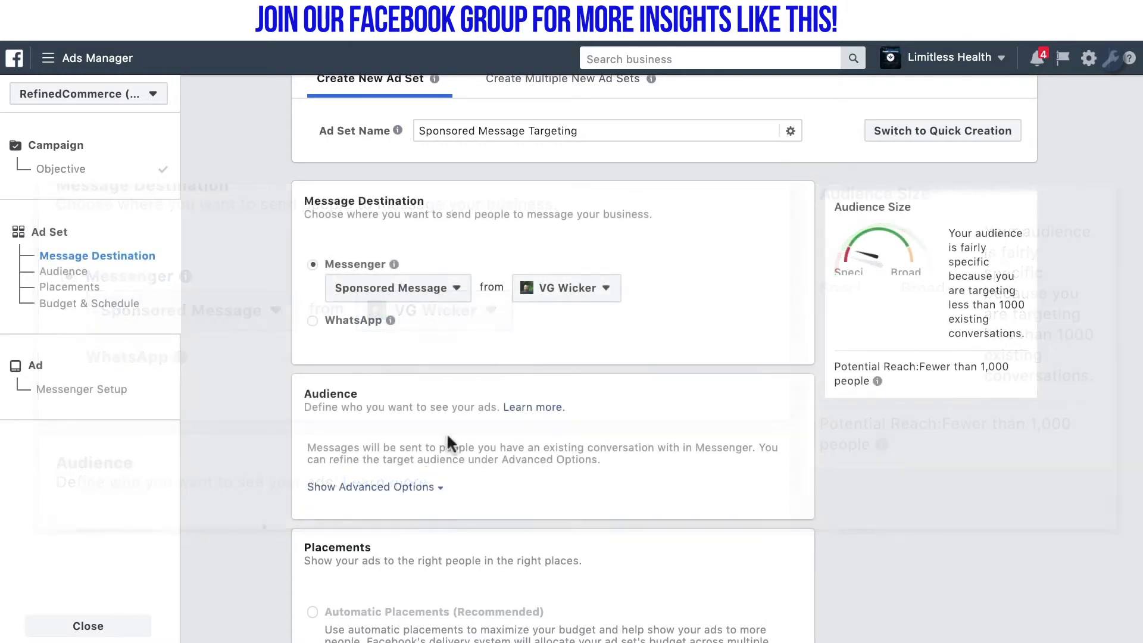
scroll(480, 442, "down", 5)
scroll(481, 443, "down", 8)
scroll(481, 445, "up", 3)
scroll(481, 445, "down", 6)
scroll(481, 444, "down", 3)
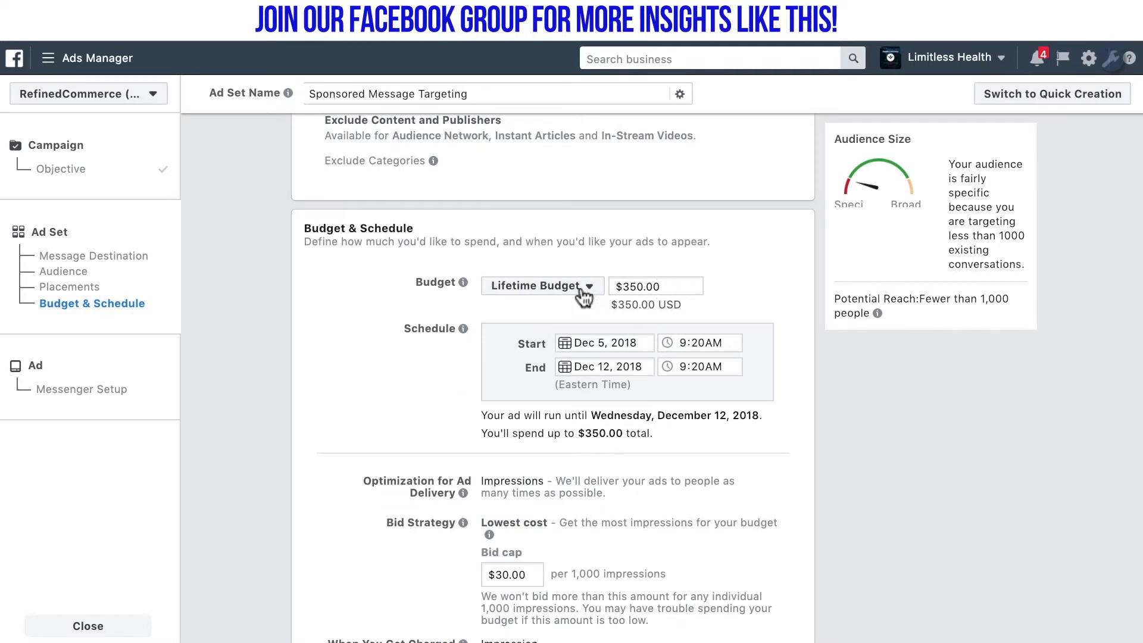
left_click(574, 289)
left_click(524, 307)
triple_click(634, 286)
type("$10")
left_click(733, 327)
Change the bid cap to $50.00 and save the ad set
scroll(733, 327, "down", 3)
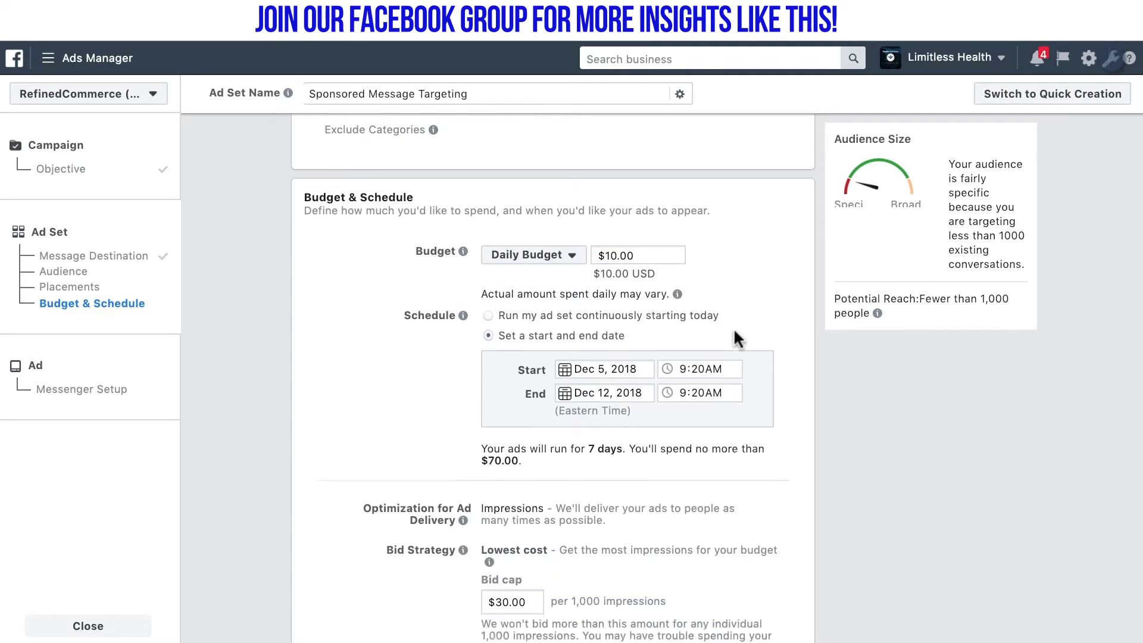
left_click(503, 491)
key("BackSpace")
type("5")
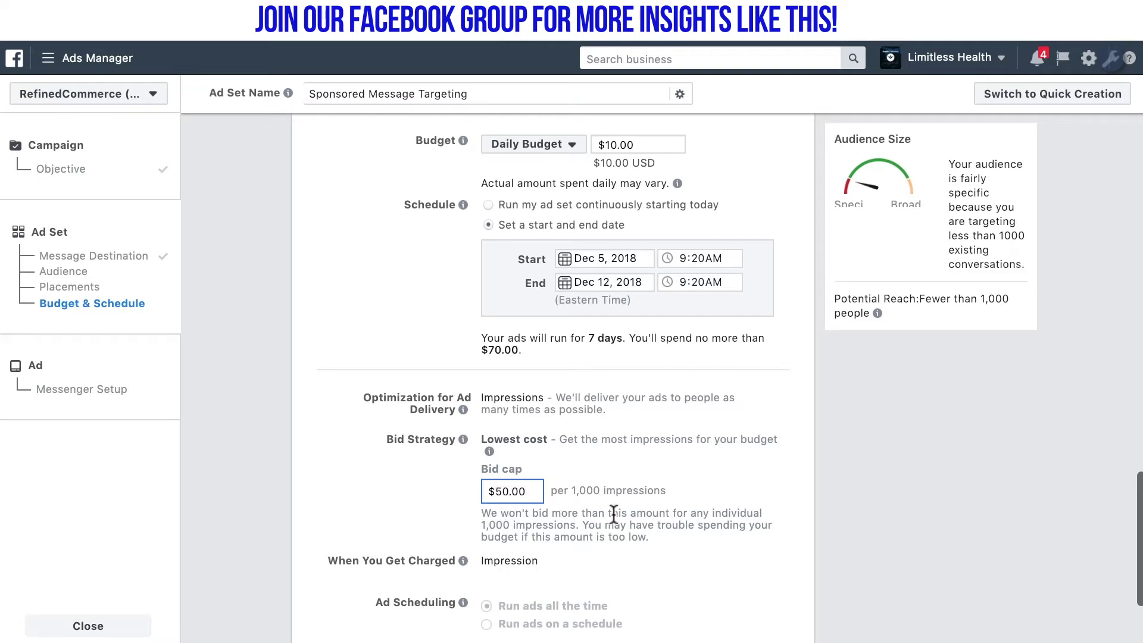
left_click(658, 551)
scroll(725, 582, "down", 3)
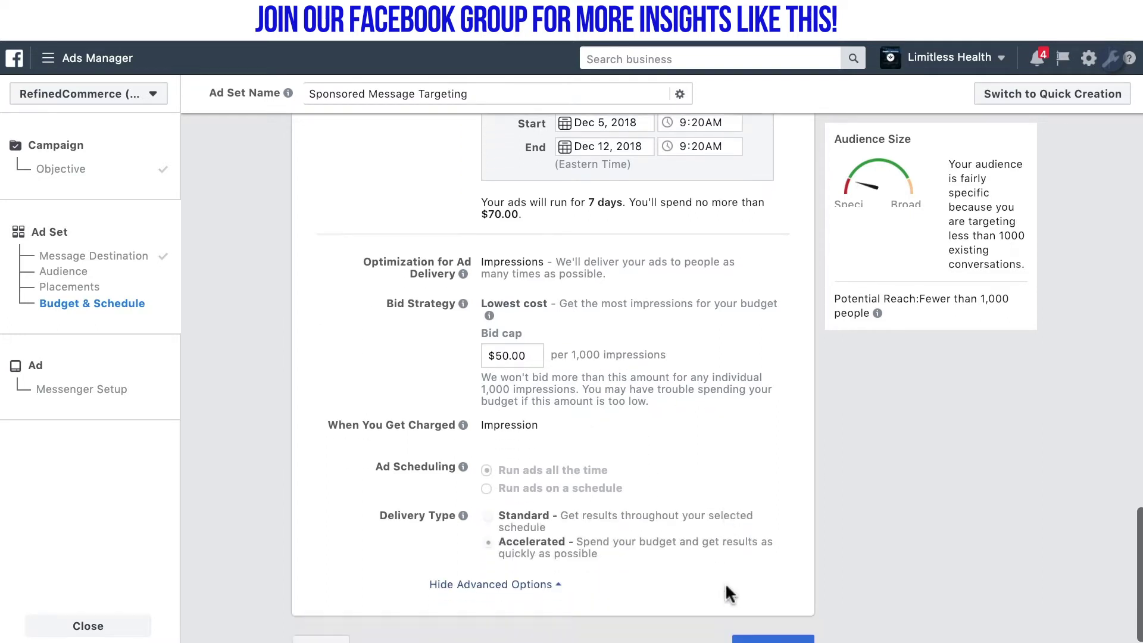
left_click(764, 631)
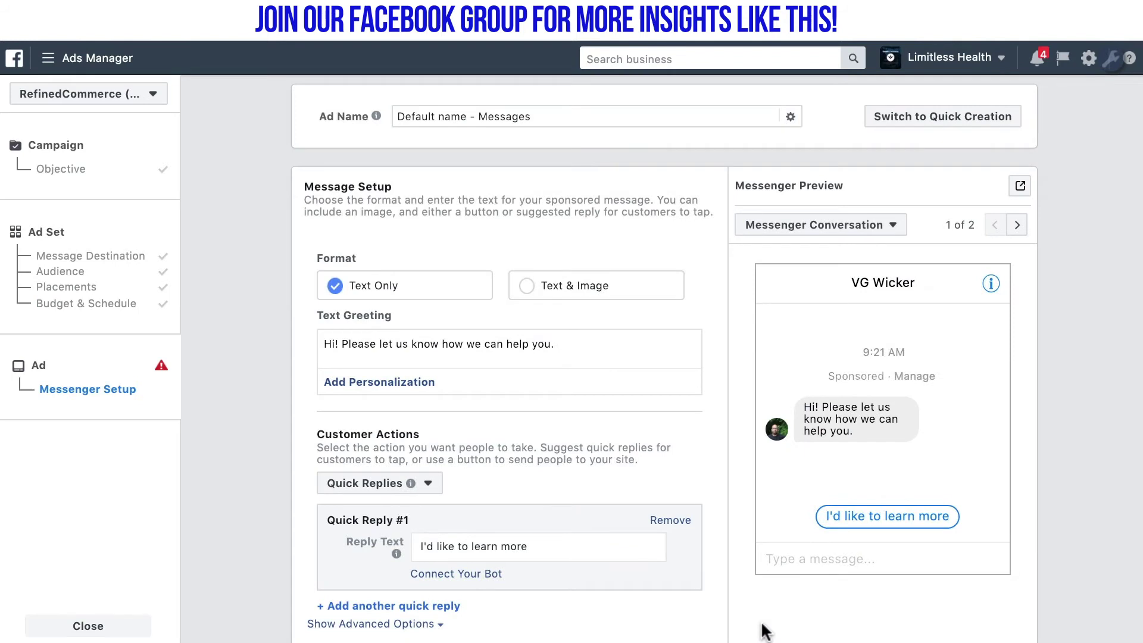
Use Text & Image format with a greeting of first name plus 'The demo class is ready! Click "Go" to start!'
left_click(527, 286)
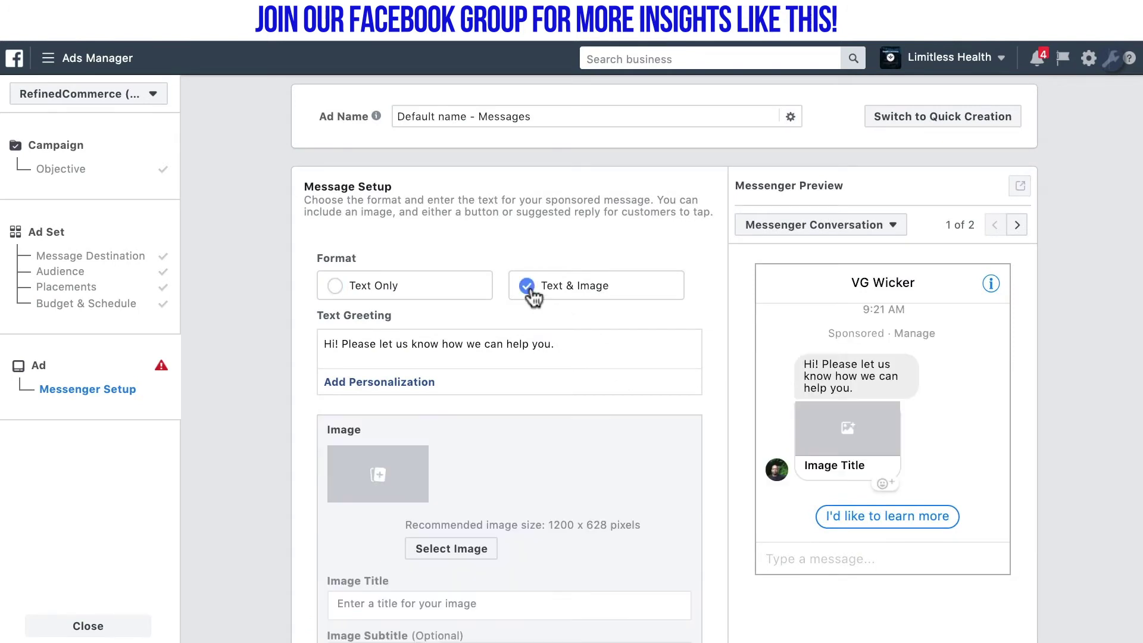
triple_click(425, 345)
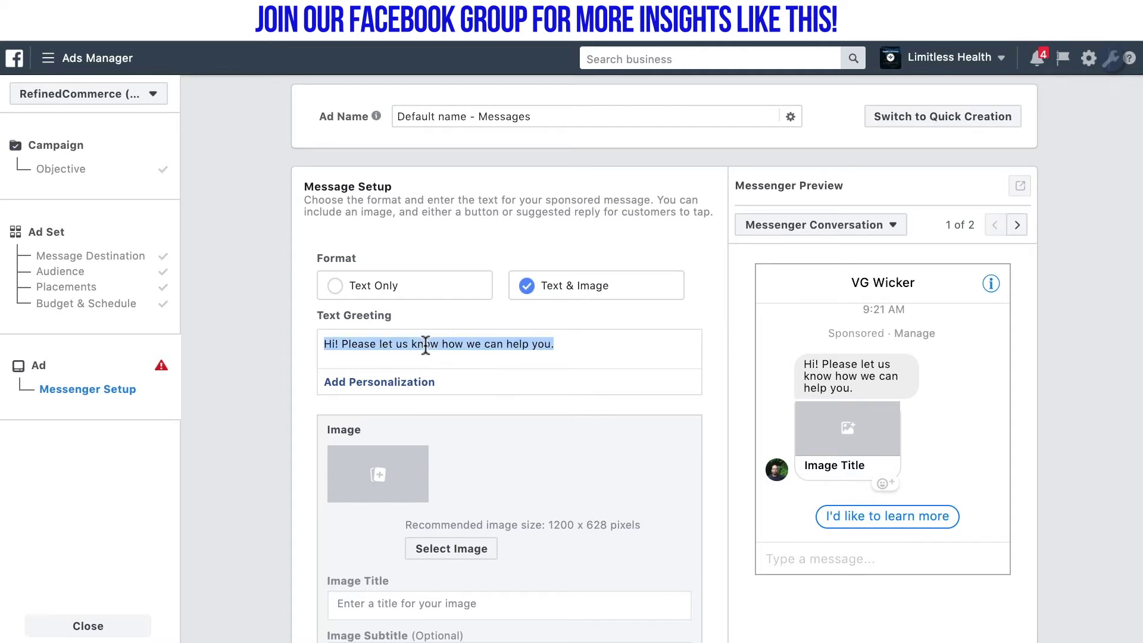
key("BackSpace")
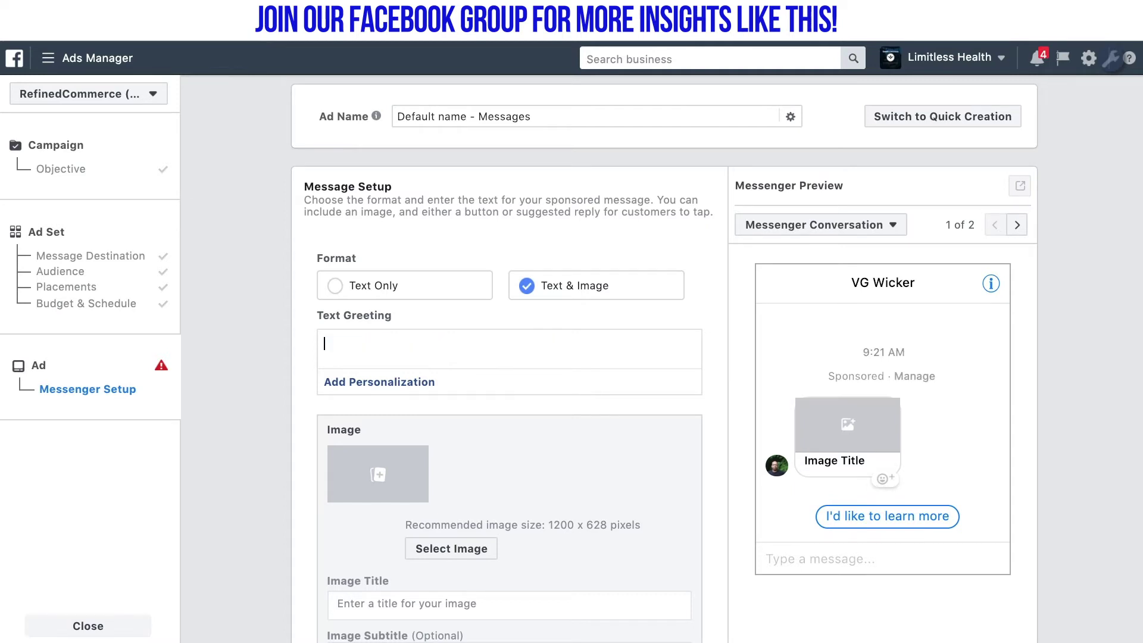
left_click(398, 387)
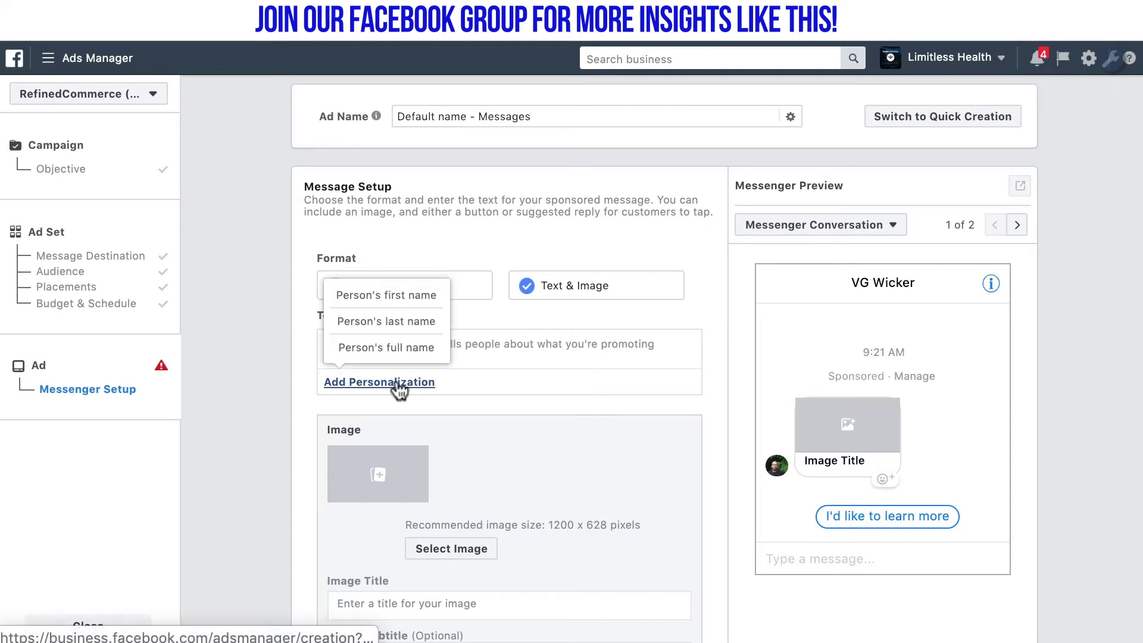
left_click(373, 301)
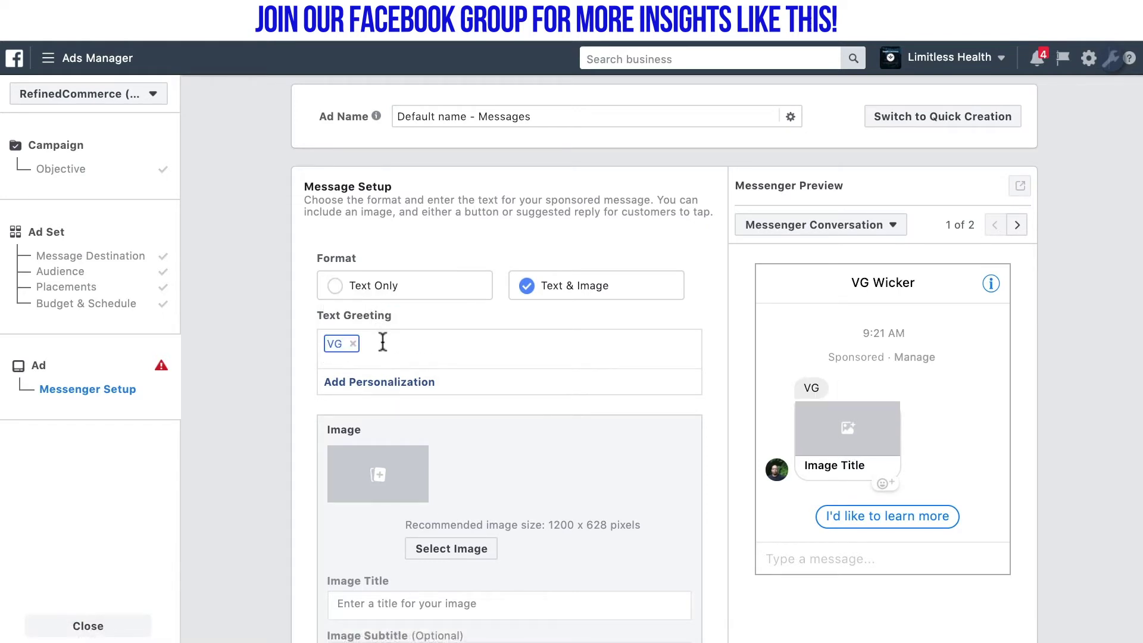
type("The demo class is ready! Click \"Go\" to start!")
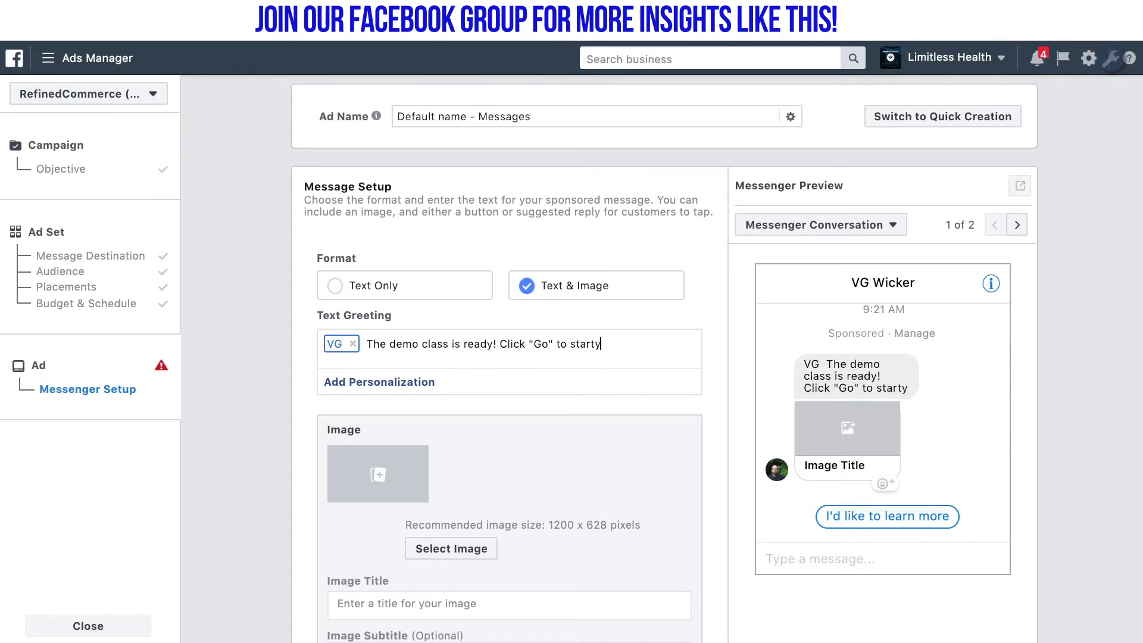
scroll(510, 489, "down", 3)
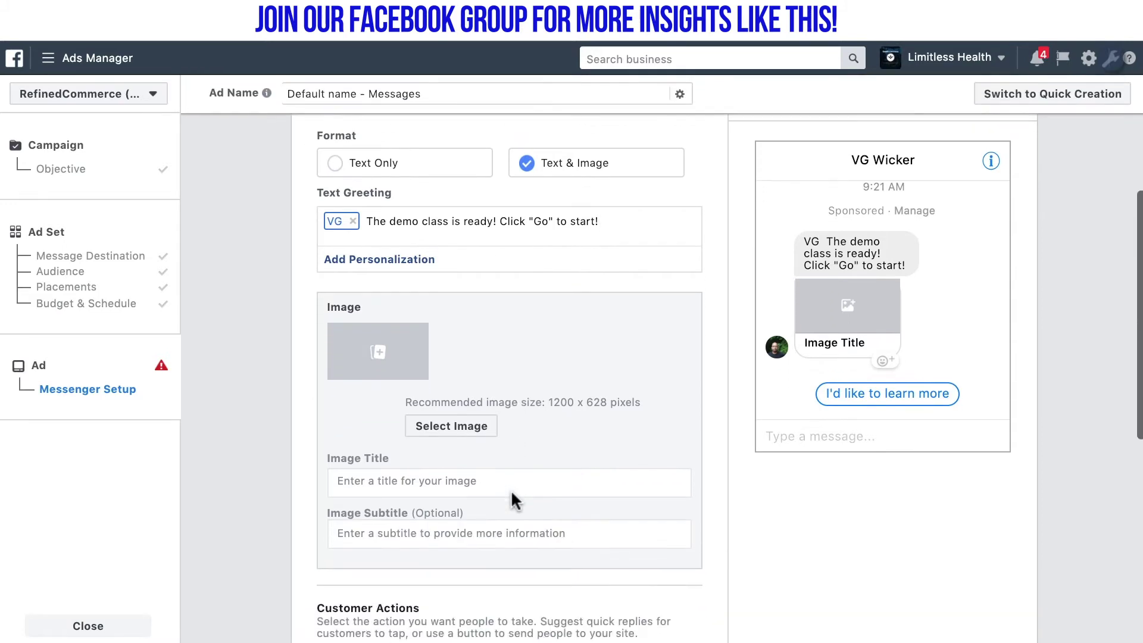
scroll(511, 493, "up", 2)
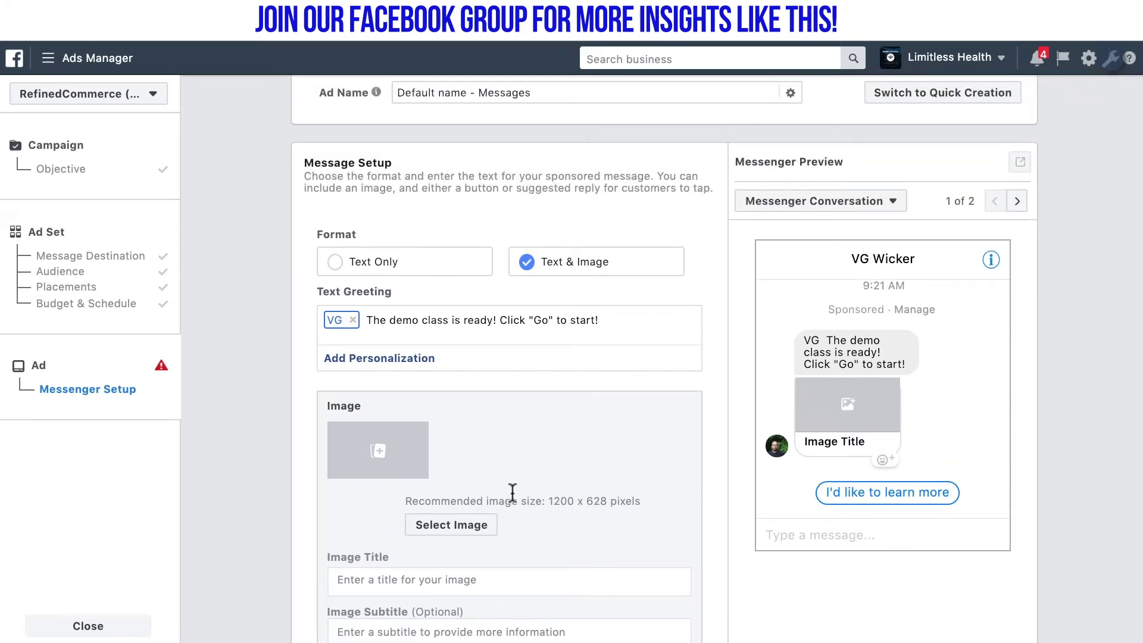
Attach the first Account Images picture to the message and set its image title to 'Demo Class'
left_click(387, 440)
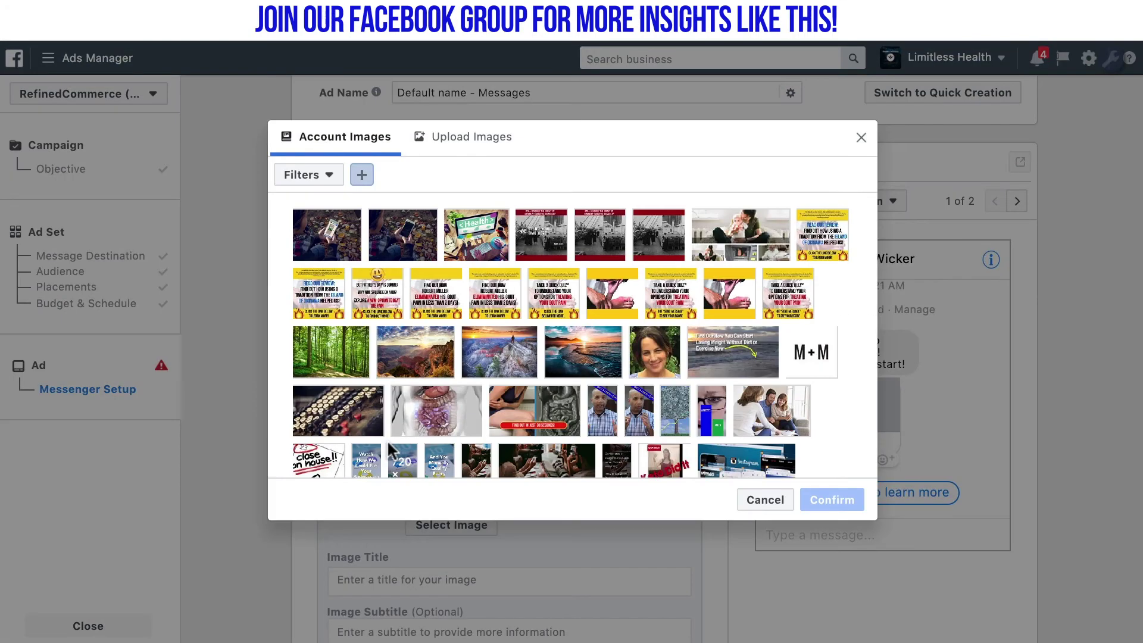
left_click(334, 243)
left_click(848, 504)
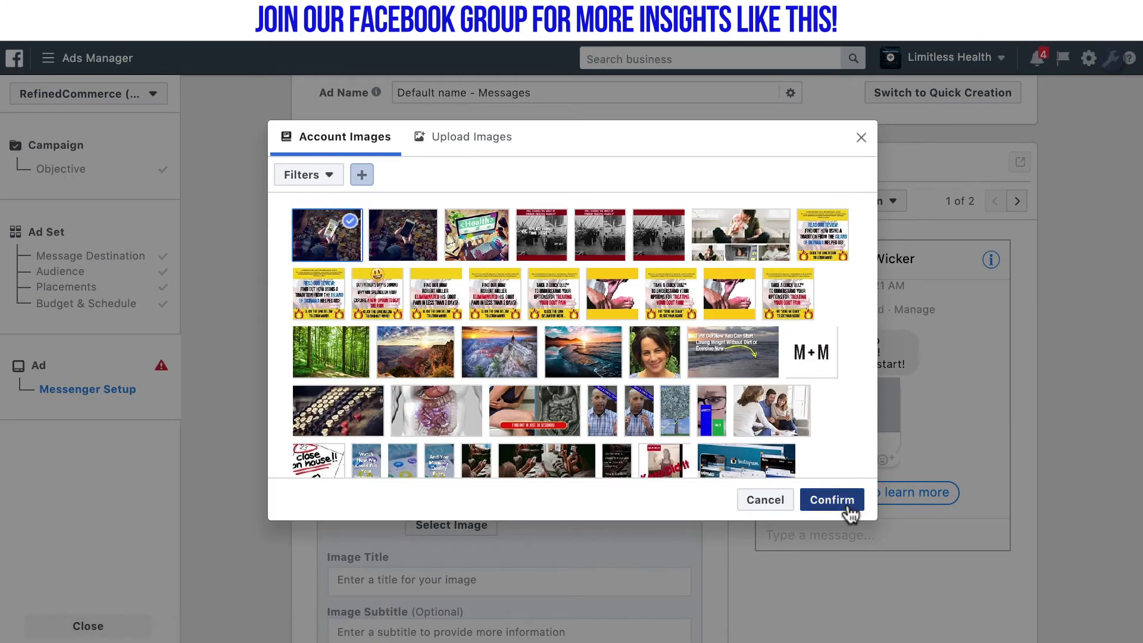
scroll(637, 508, "down", 3)
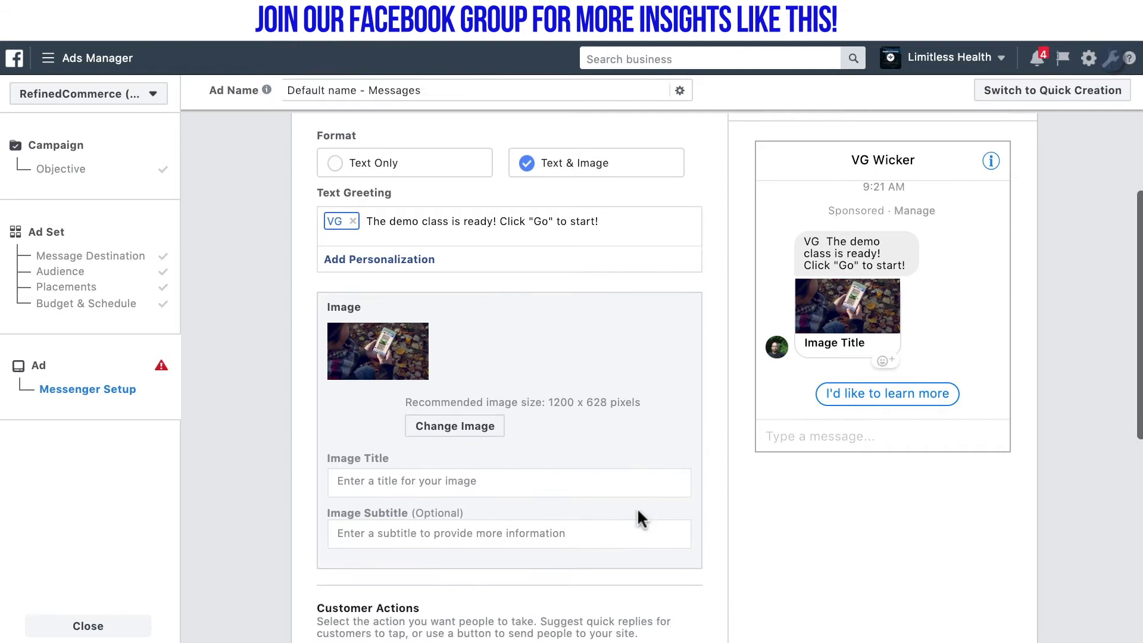
left_click(513, 474)
type("Demo Class")
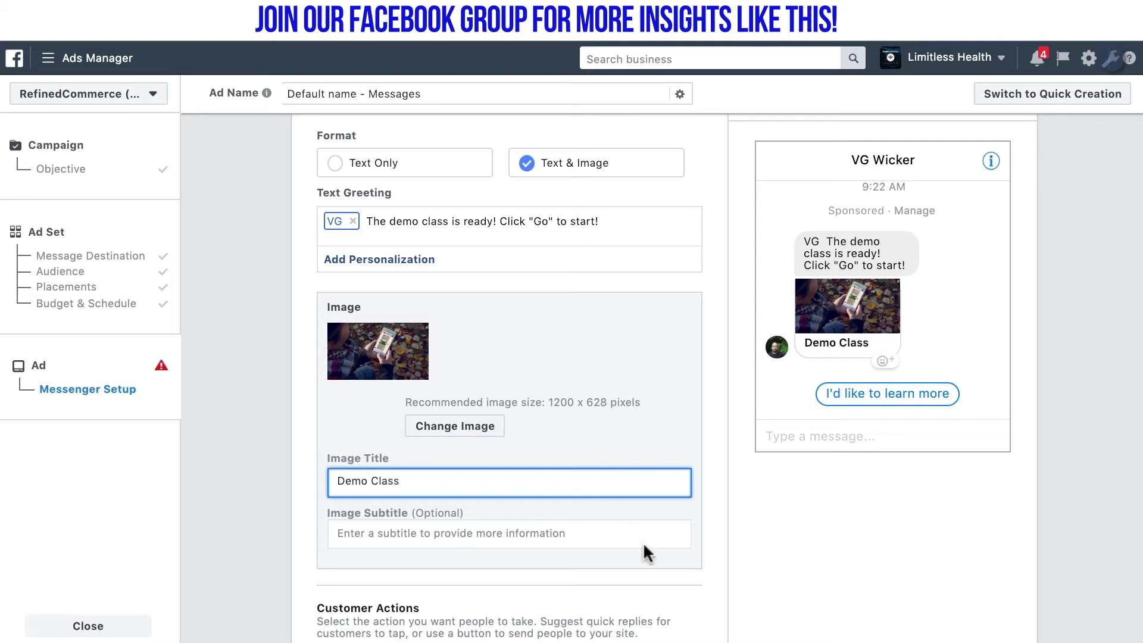
scroll(643, 550, "down", 5)
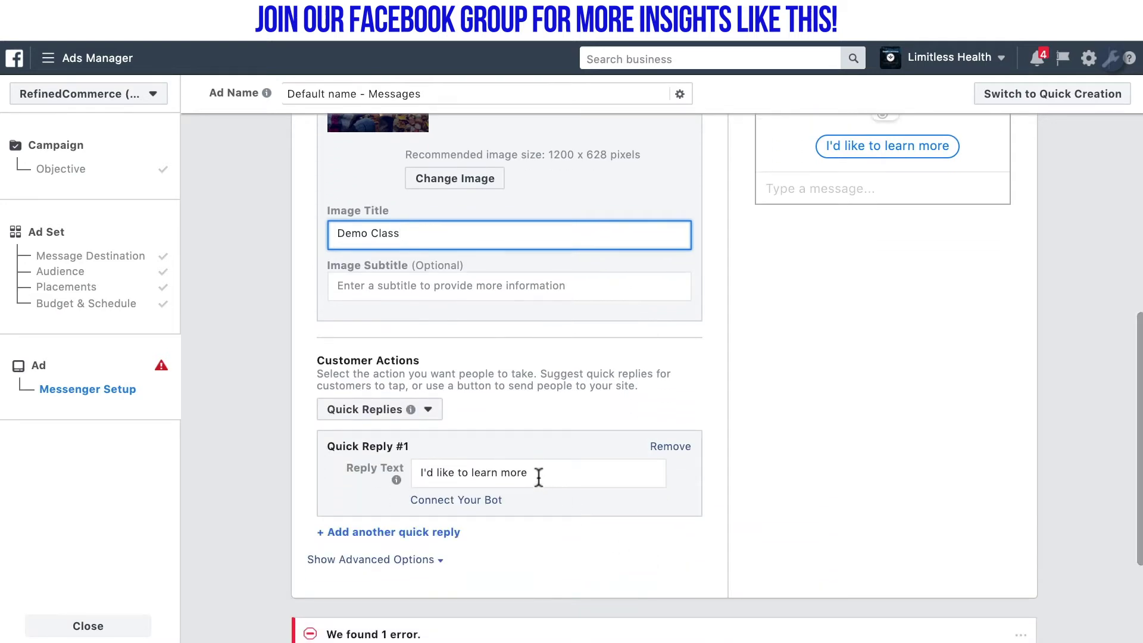
Change the quick reply text from 'I'd like to learn more' to 'Go'
left_click_drag(538, 474, 388, 473)
type("Go")
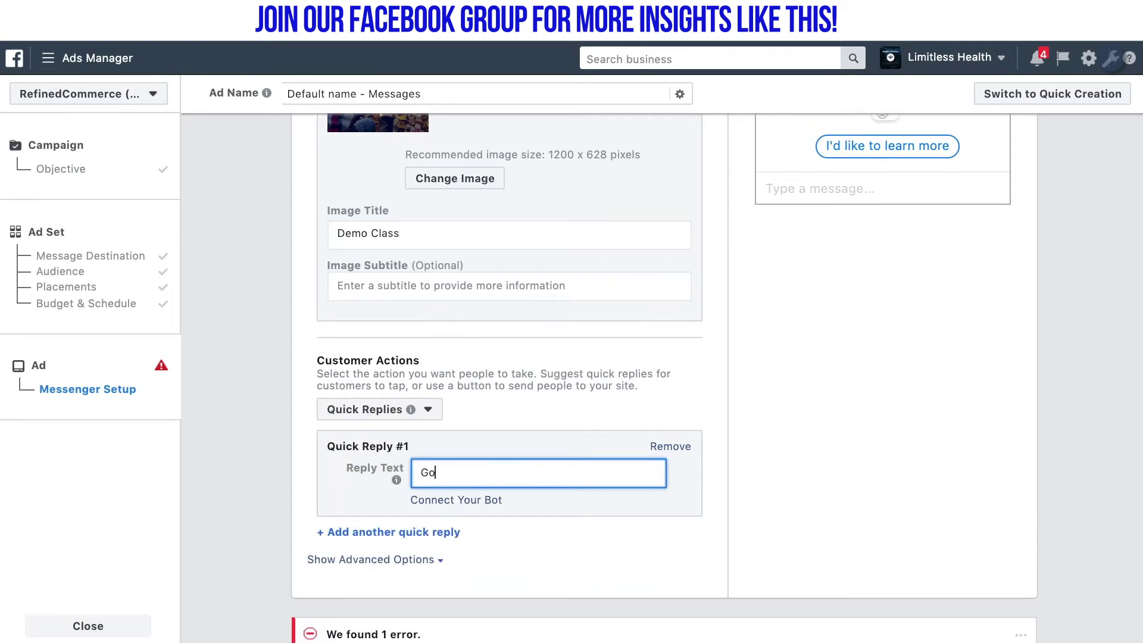
left_click(956, 445)
Connect a bot to the Go reply to reveal its Bot Payload field
scroll(956, 445, "up", 3)
scroll(956, 450, "up", 1)
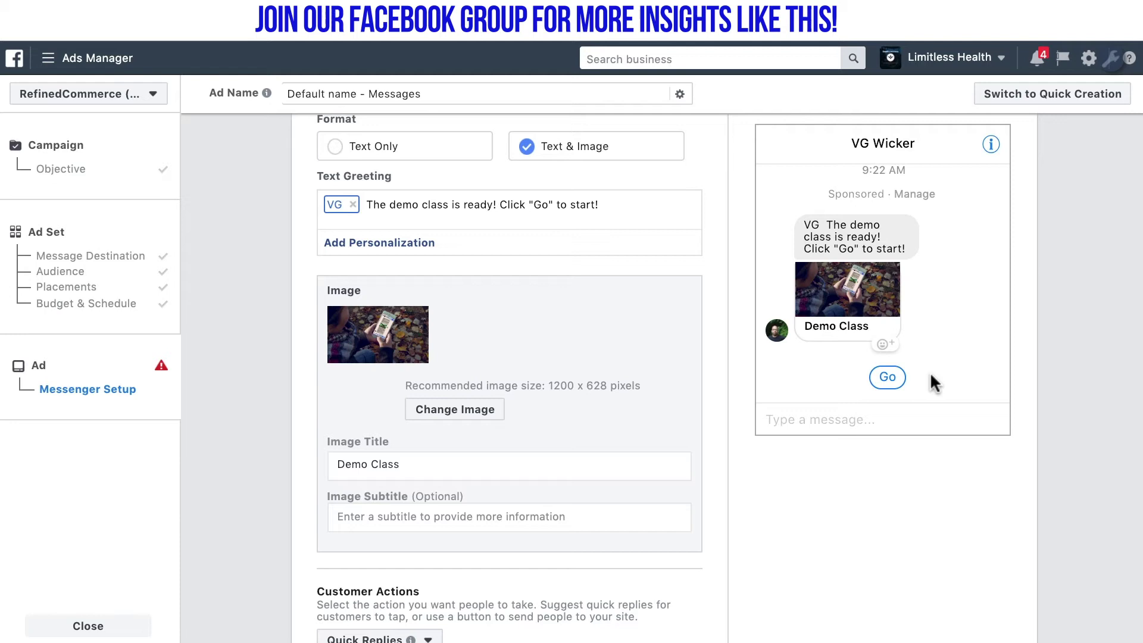
scroll(650, 487, "down", 5)
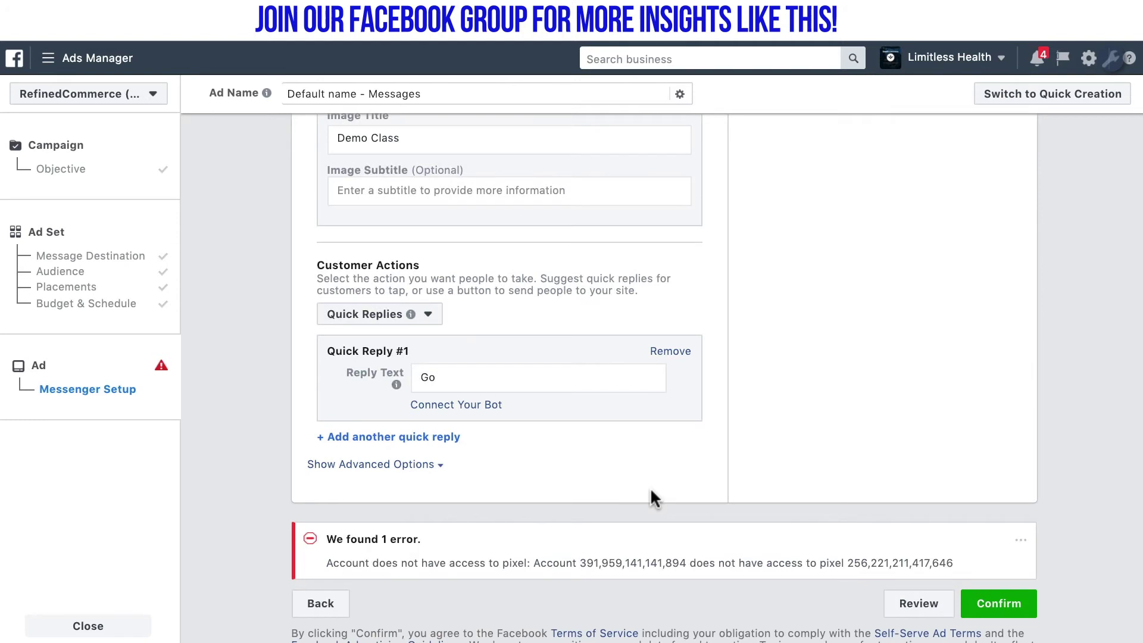
left_click(473, 404)
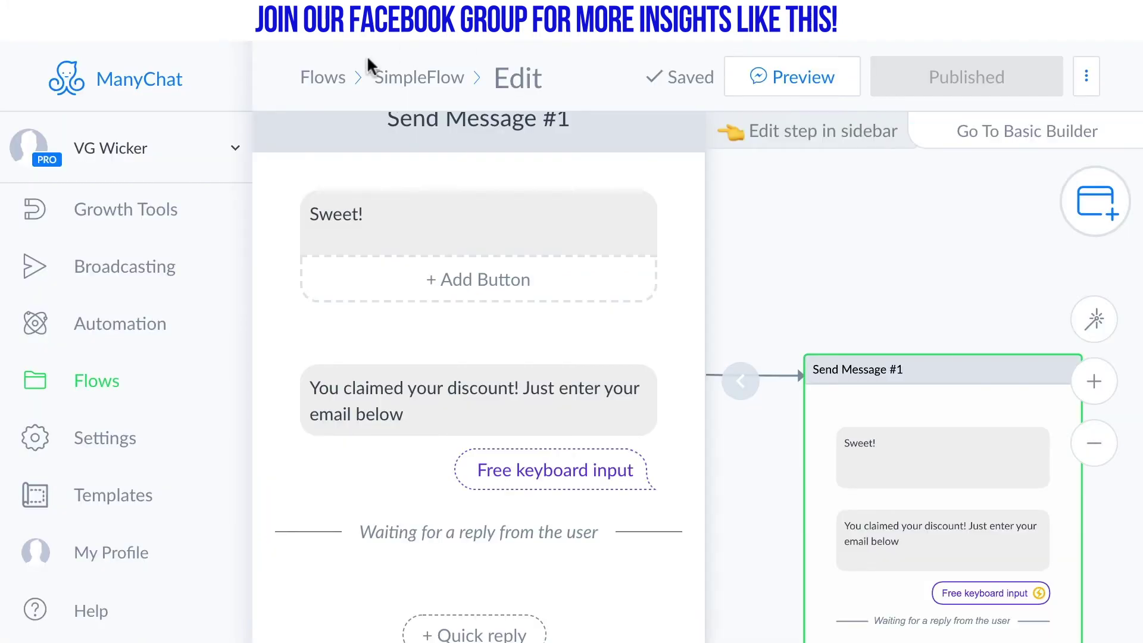
Replace the starting Send Message step's text with 'Dummy Passthru Starting Point'
left_click(743, 384)
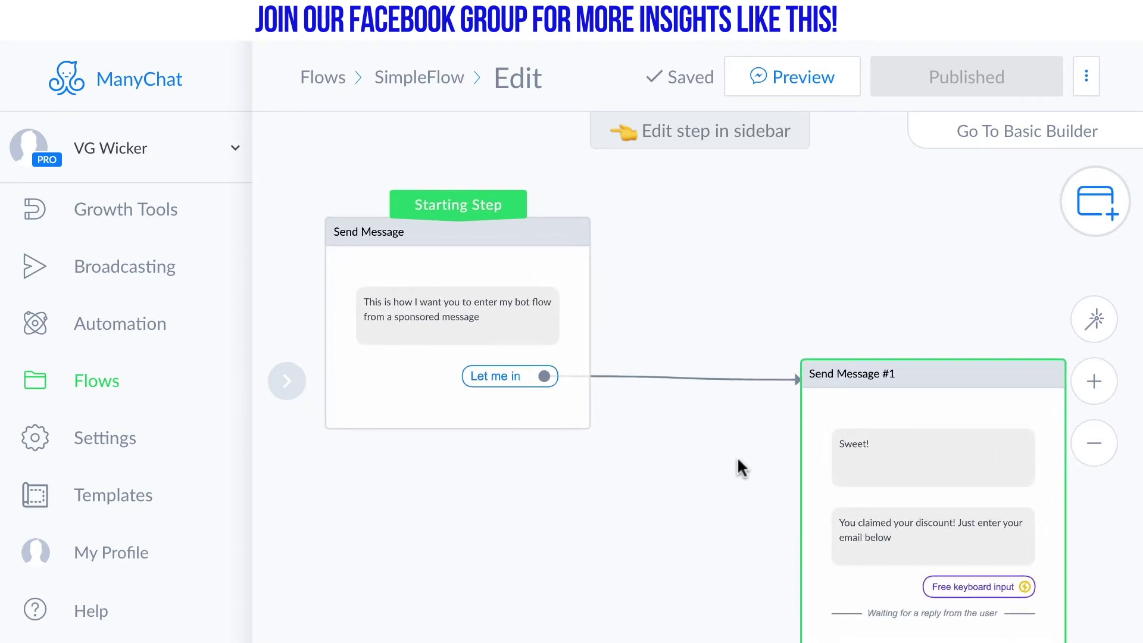
left_click_drag(737, 456, 736, 408)
left_click(456, 154)
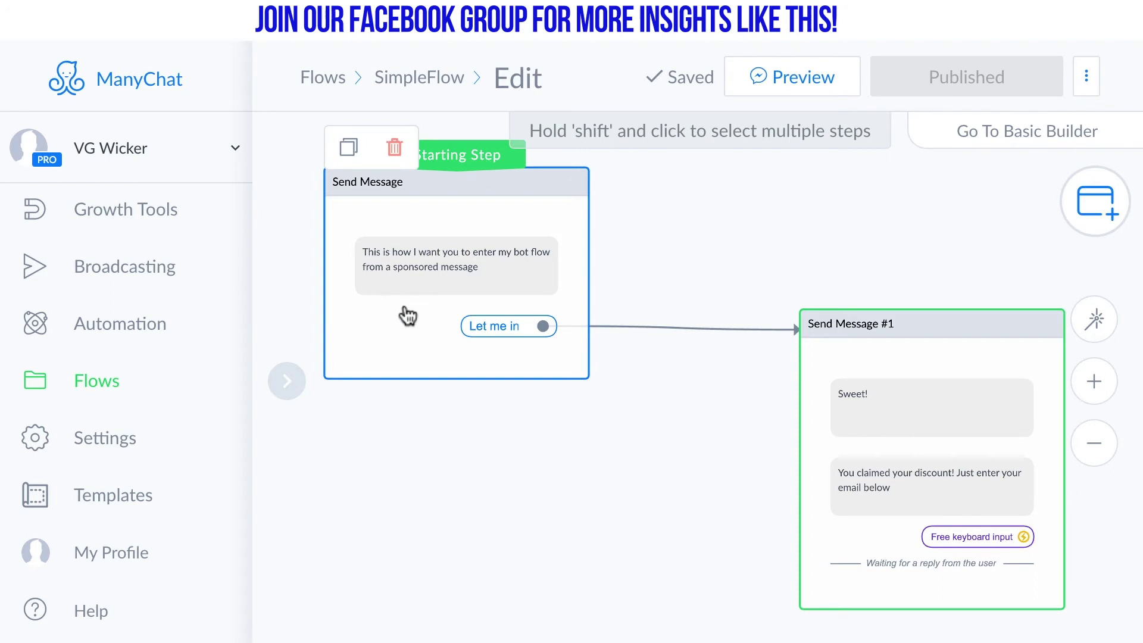
left_click(408, 281)
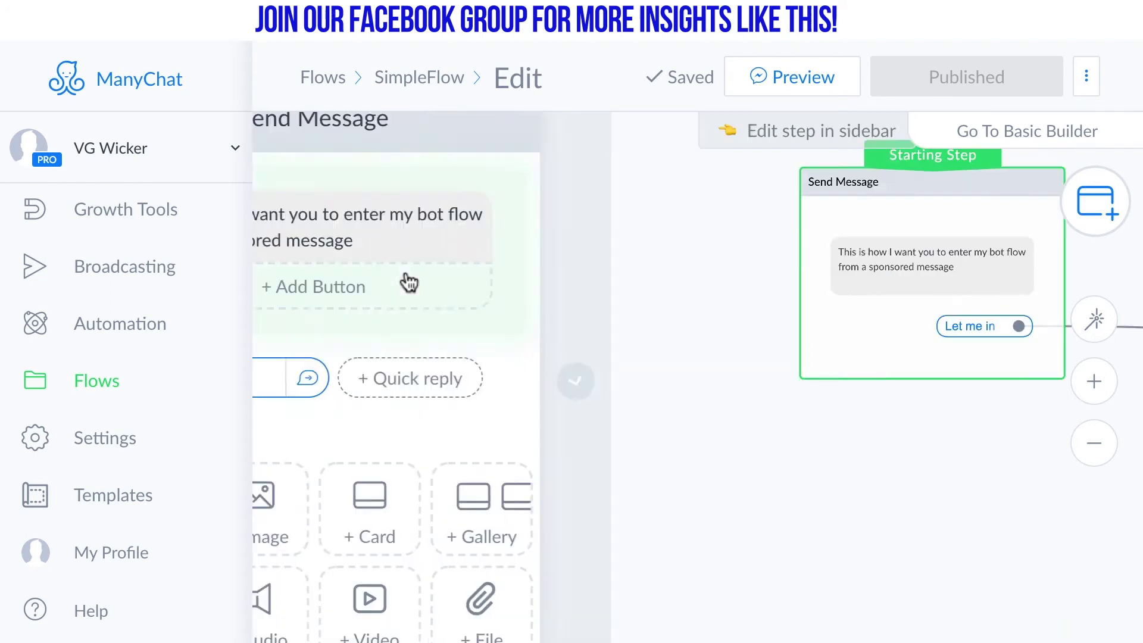
triple_click(440, 215)
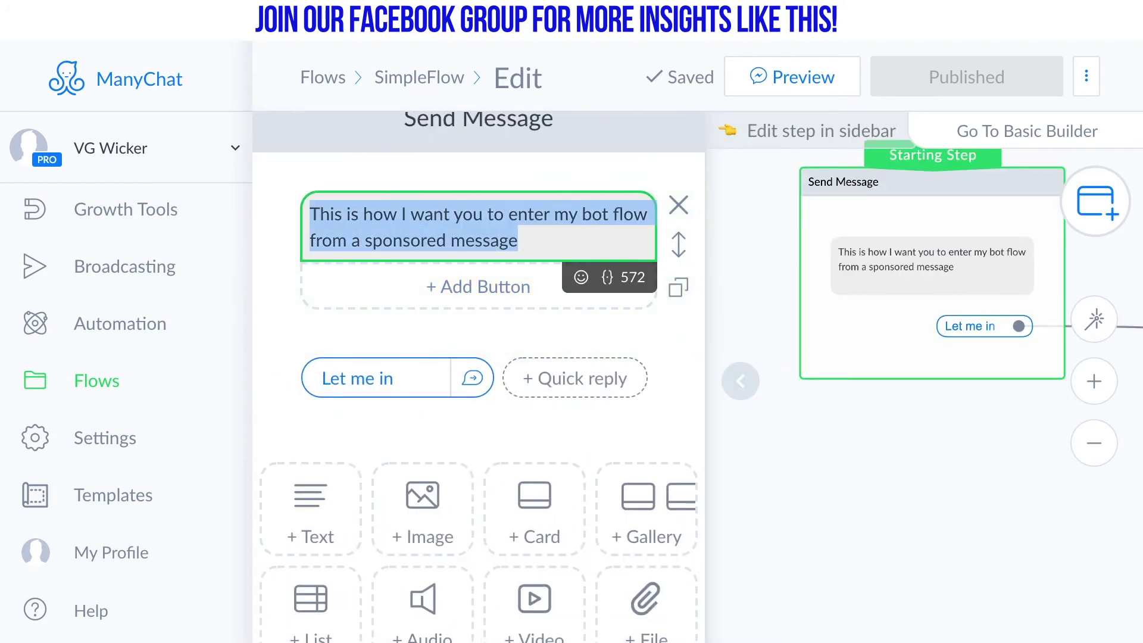
type("Dummy Pass")
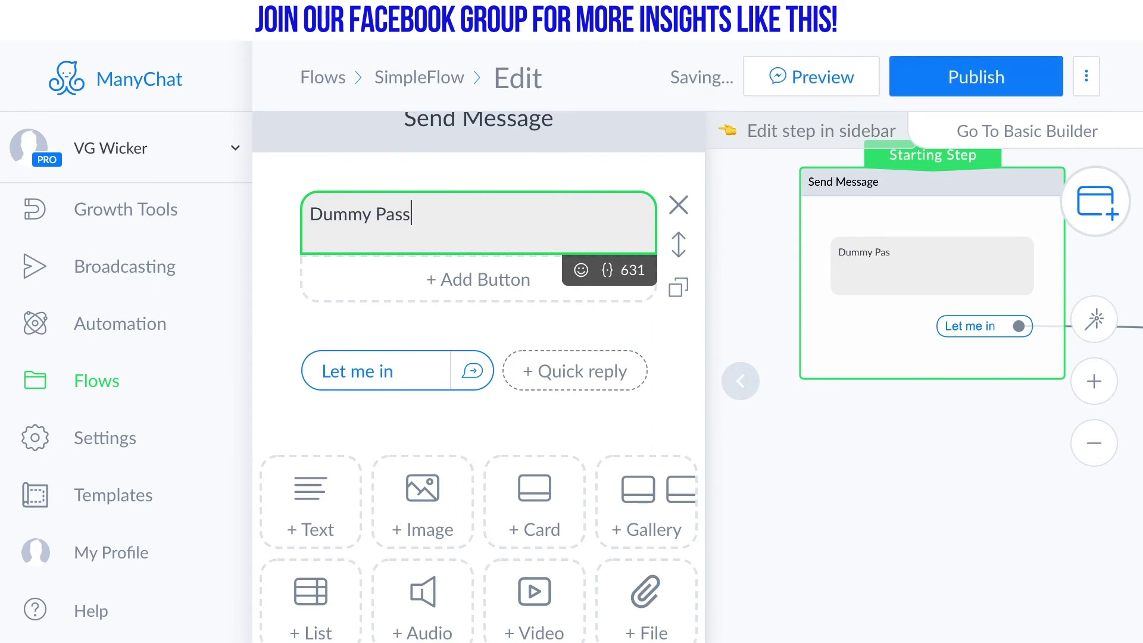
type("thru Starting Point")
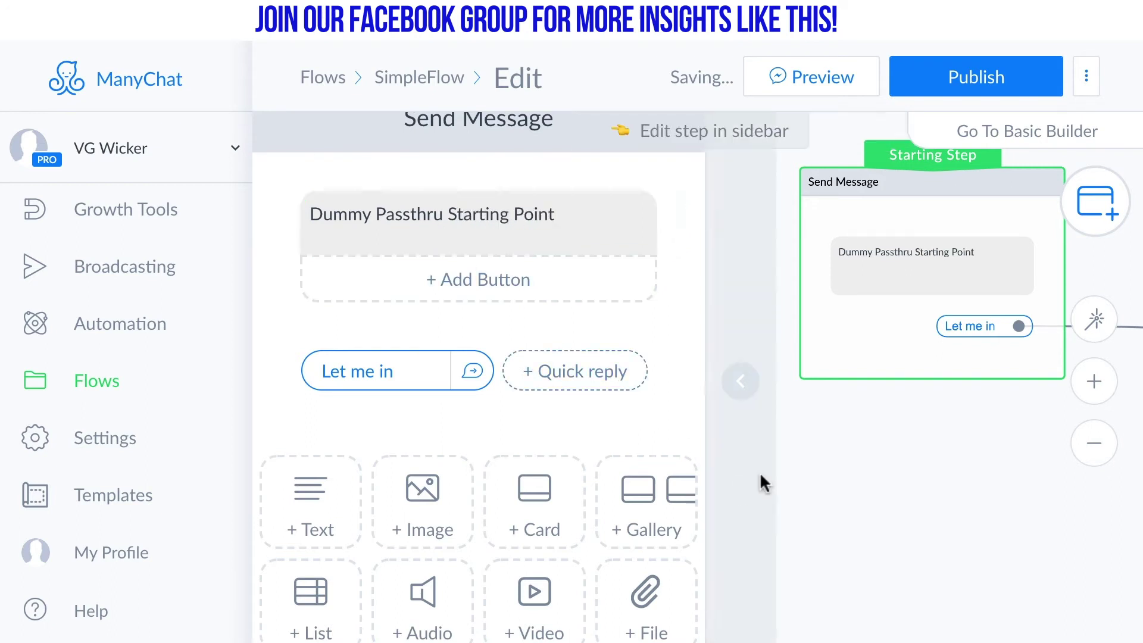
left_click(760, 475)
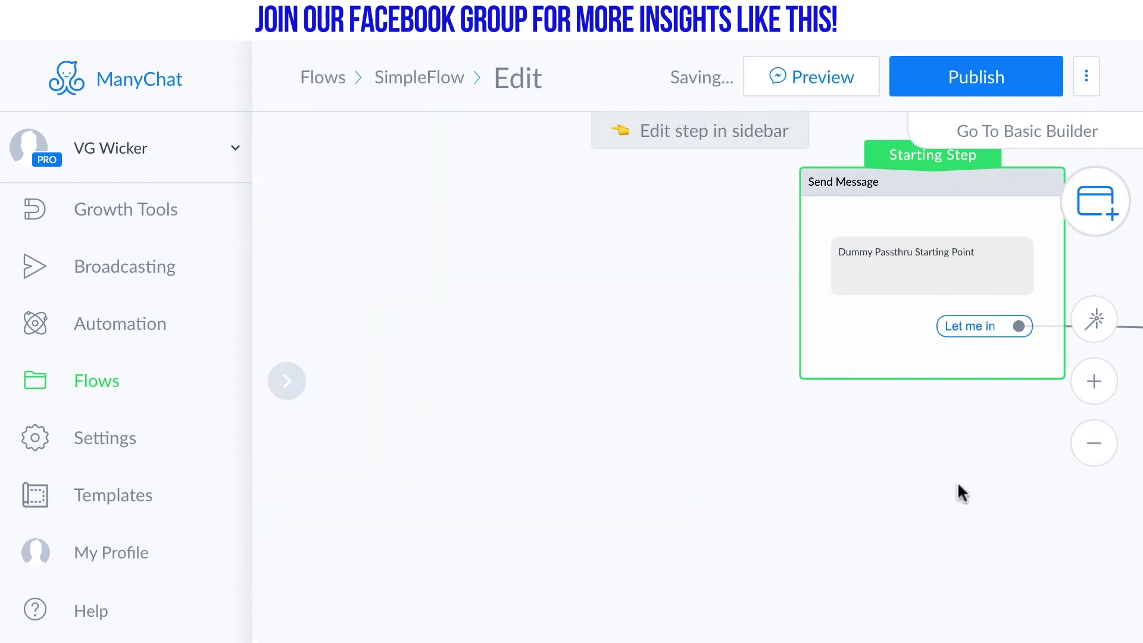
Review both connected flow steps, publish SimpleFlow, and open the Growth Tools list
left_click_drag(974, 446, 612, 452)
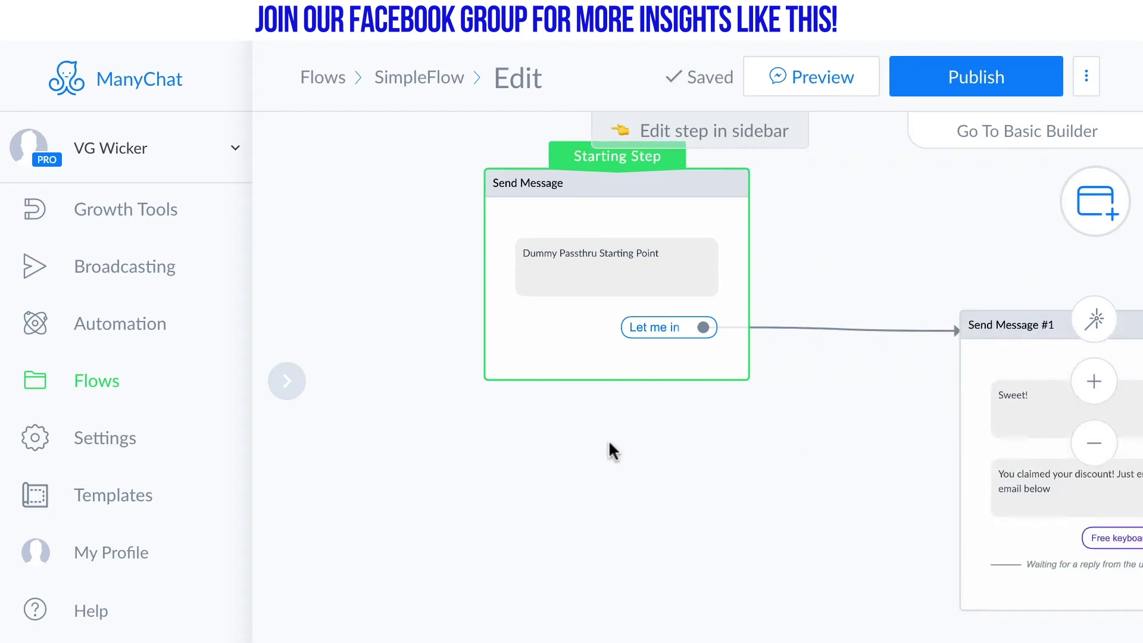
left_click_drag(763, 506, 662, 439)
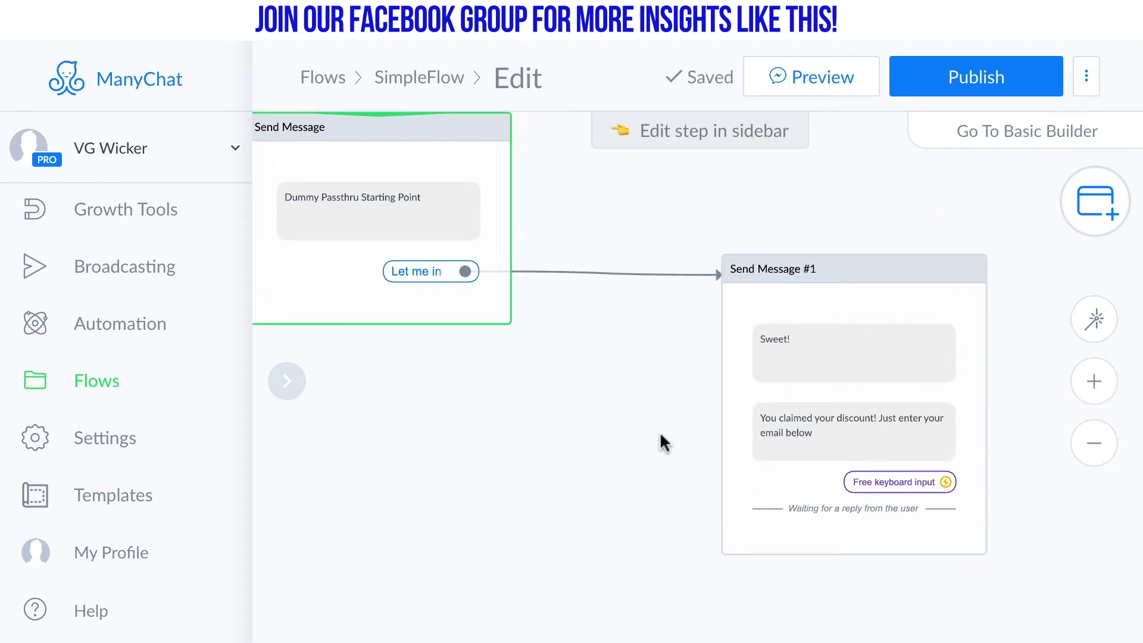
left_click_drag(660, 435, 737, 545)
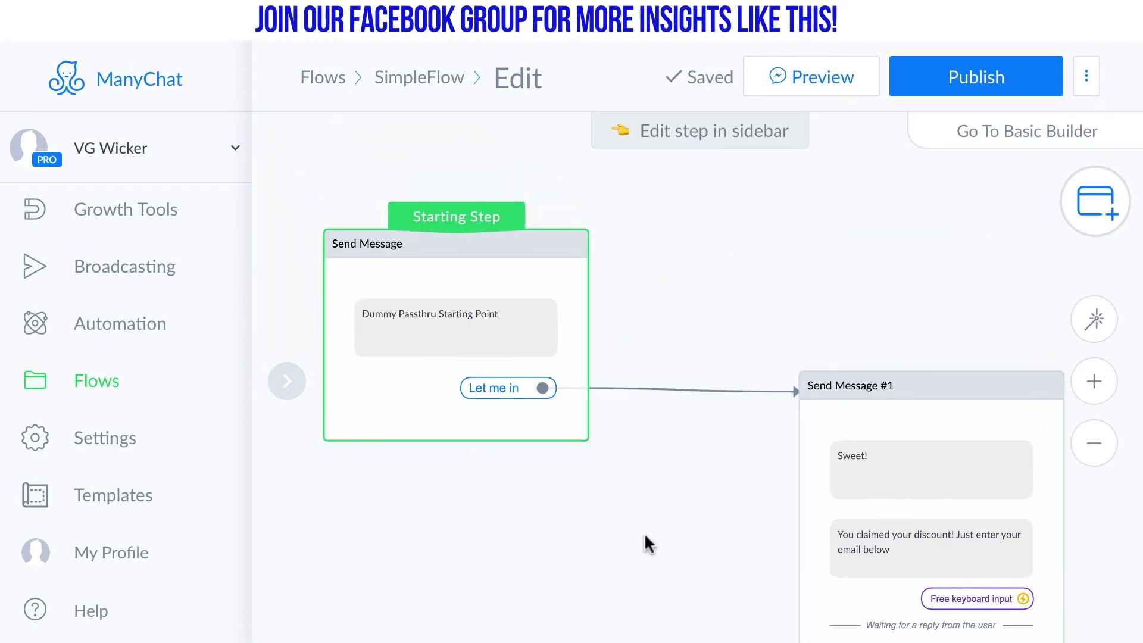
left_click_drag(643, 541, 630, 496)
left_click(969, 60)
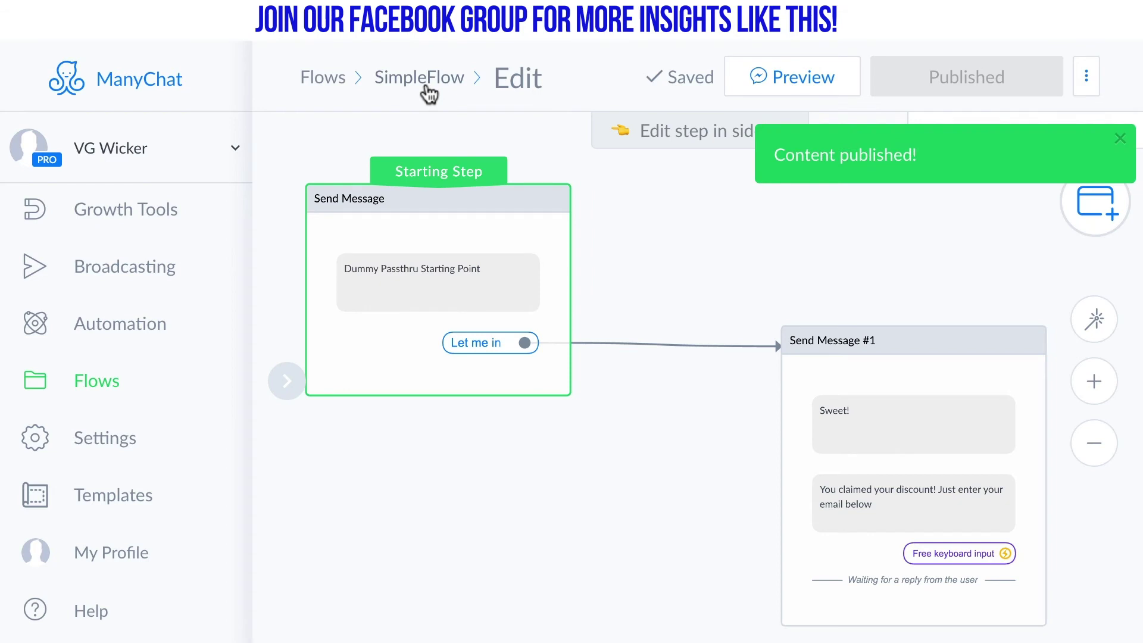
left_click(152, 219)
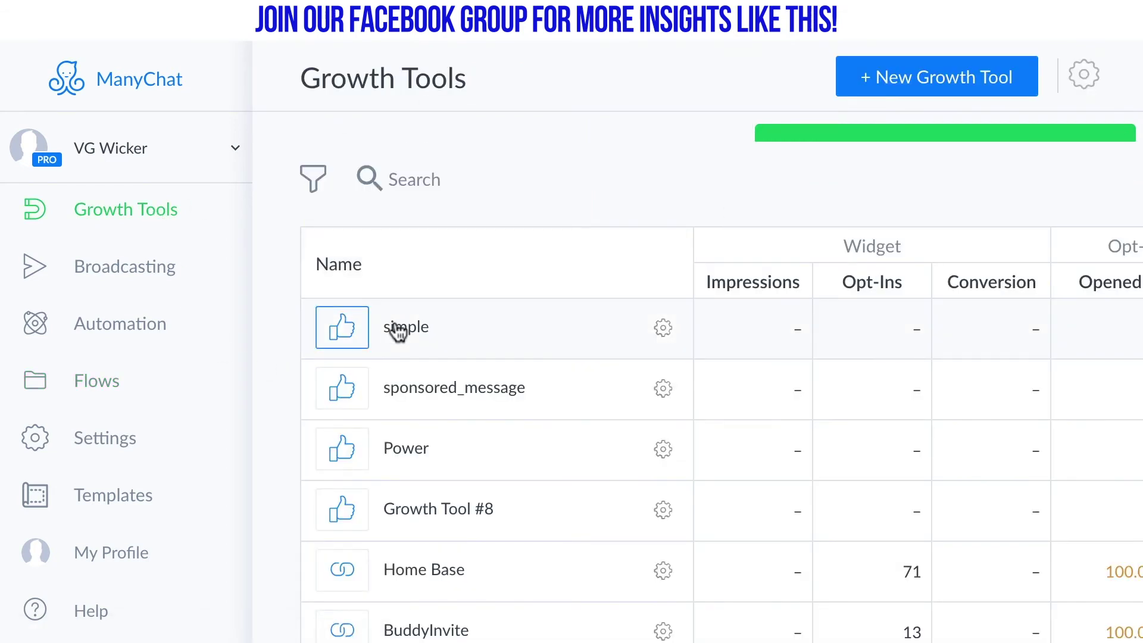
Copy the MANYCHATJSON payload string from the simple widget's Setup JSON code
left_click(397, 332)
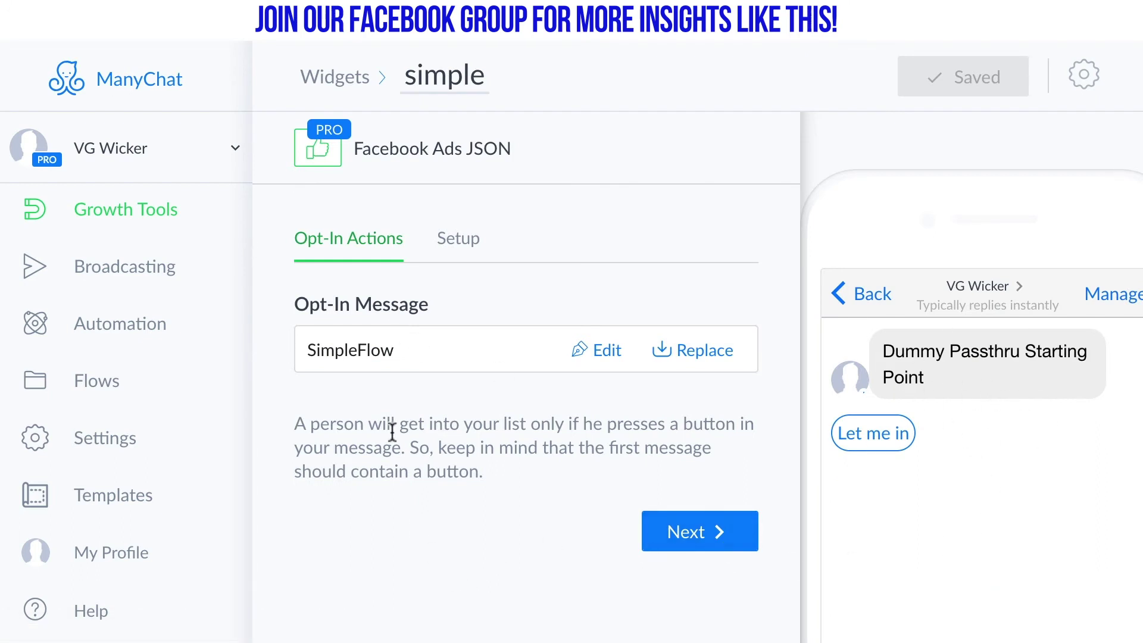
left_click(455, 244)
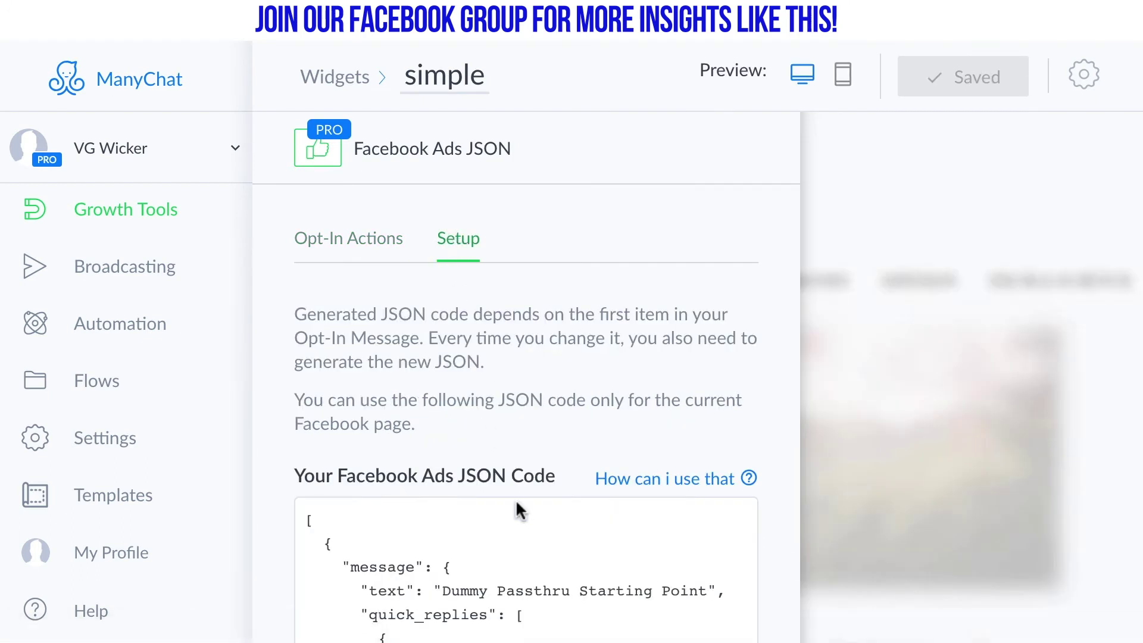
scroll(518, 506, "down", 5)
scroll(516, 506, "down", 2)
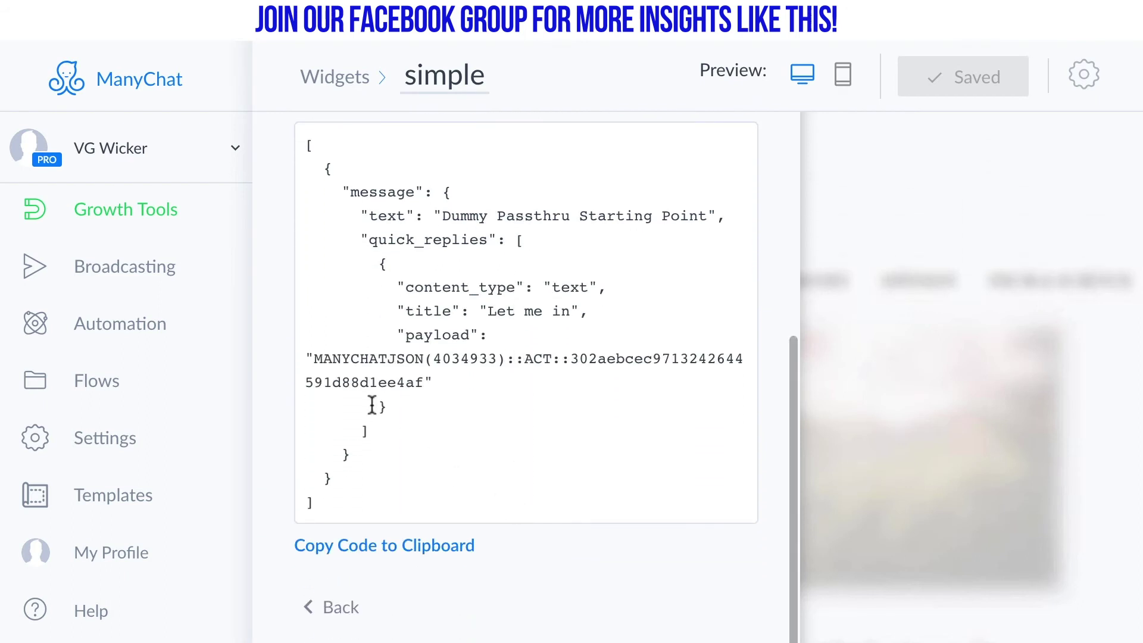
left_click_drag(315, 361, 423, 384)
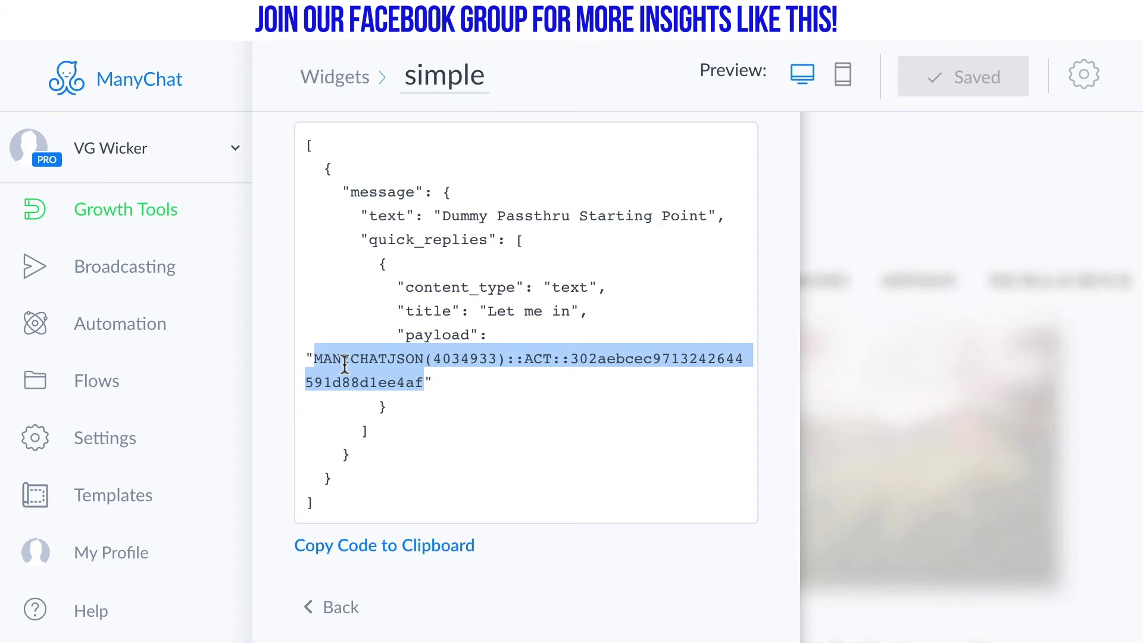
right_click(343, 360)
left_click(379, 409)
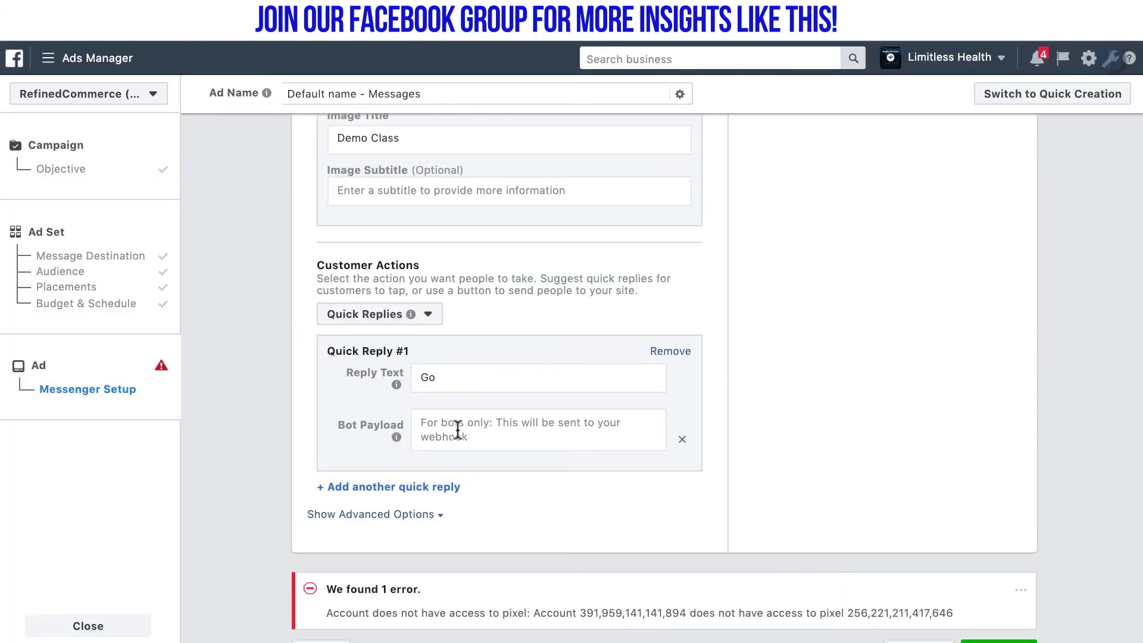
Paste the copied ManyChat payload into the Go quick reply's Bot Payload field
left_click(456, 430)
key("ctrl+v")
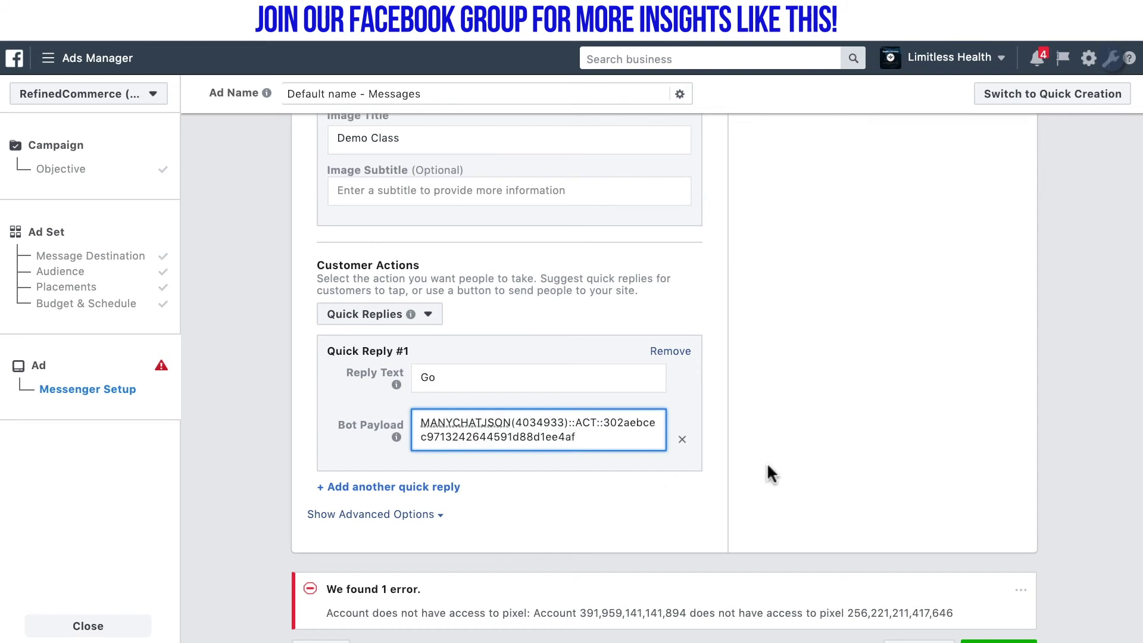
left_click(704, 508)
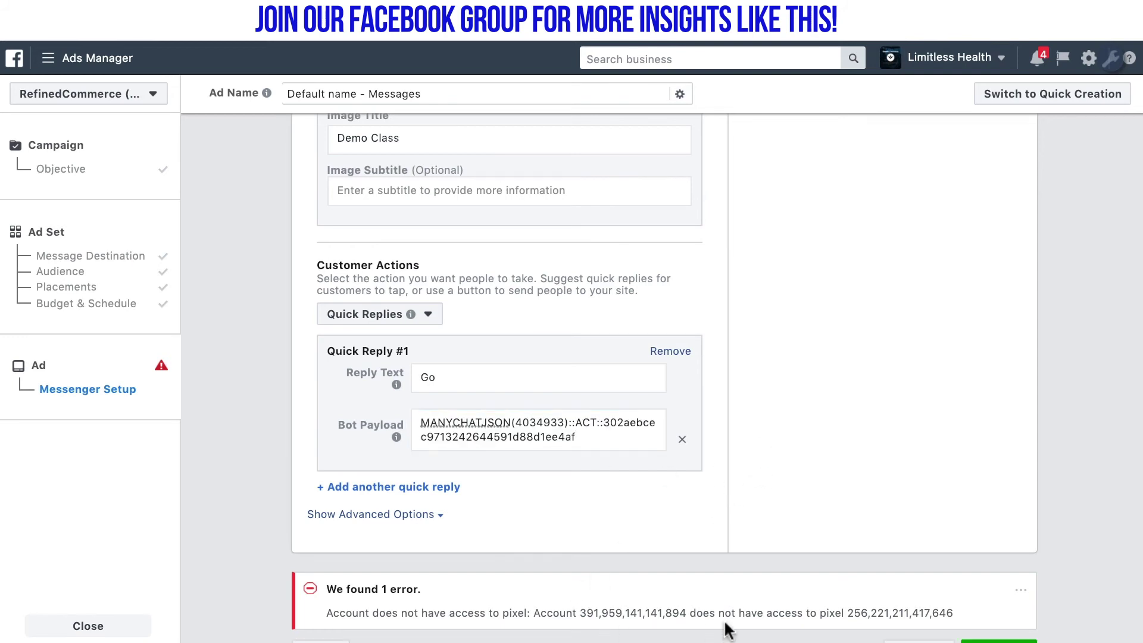
Turn off Facebook Pixel conversion tracking under the advanced options, then collapse them
left_click(354, 515)
scroll(333, 488, "down", 3)
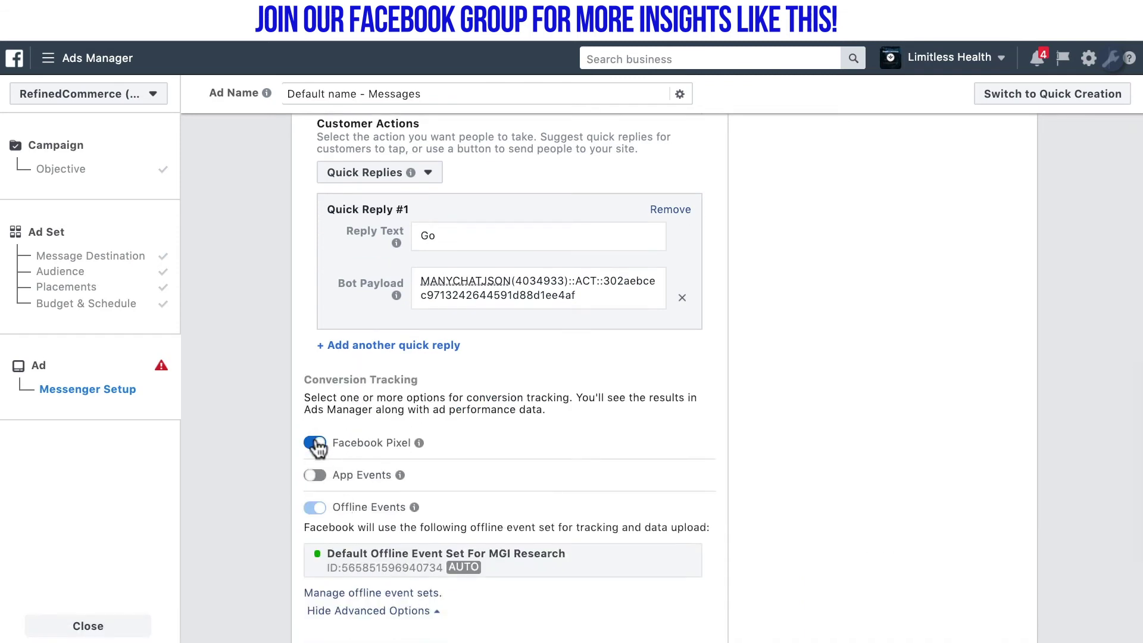
left_click(316, 444)
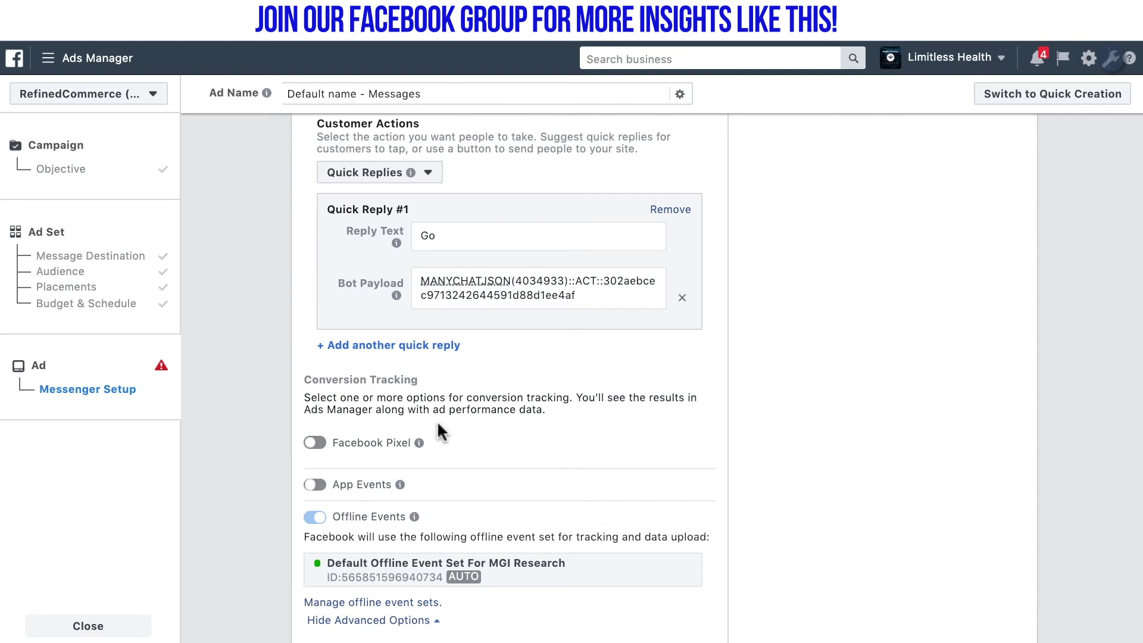
scroll(438, 426, "down", 2)
left_click(398, 576)
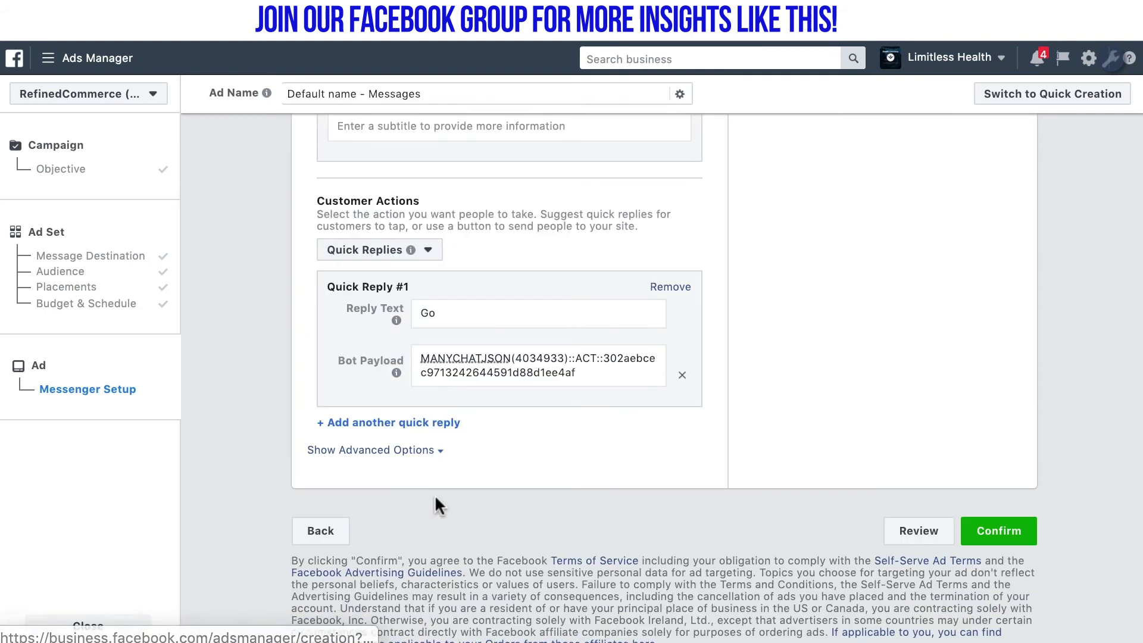
scroll(846, 350, "up", 8)
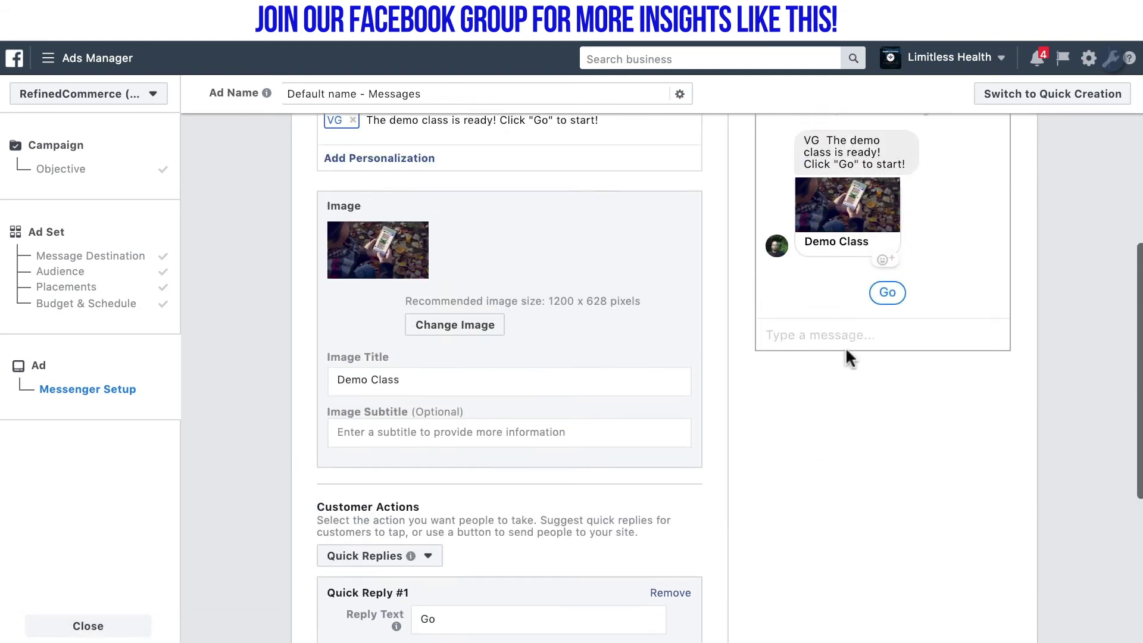
scroll(847, 350, "up", 3)
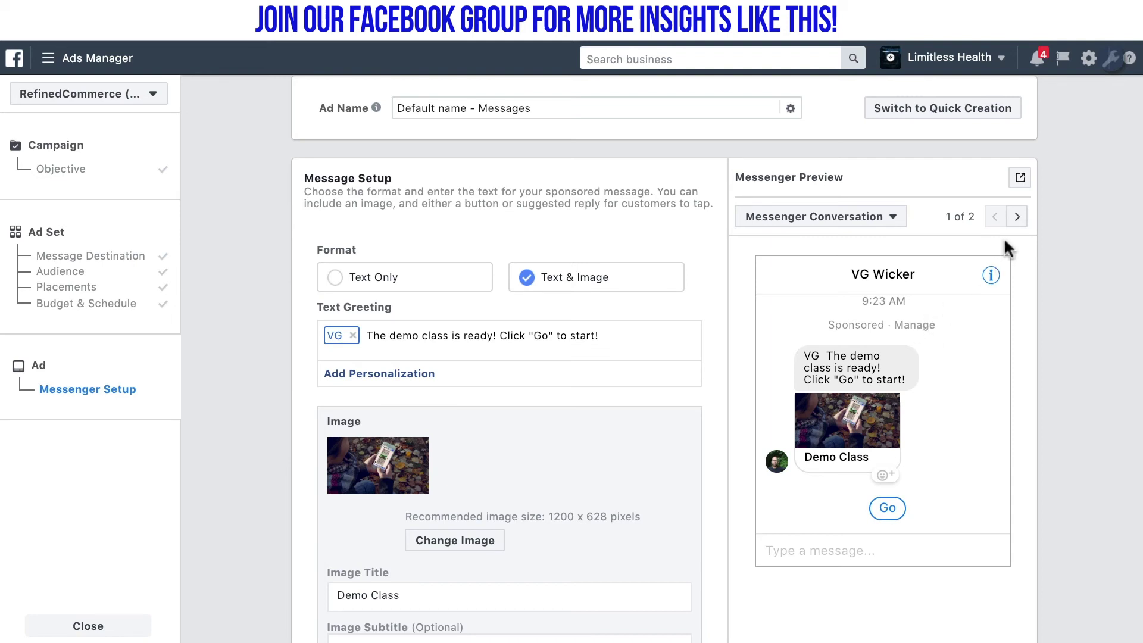
Check the Messenger Inbox preview, return to Conversation view, and send the preview to Messenger
left_click(1016, 217)
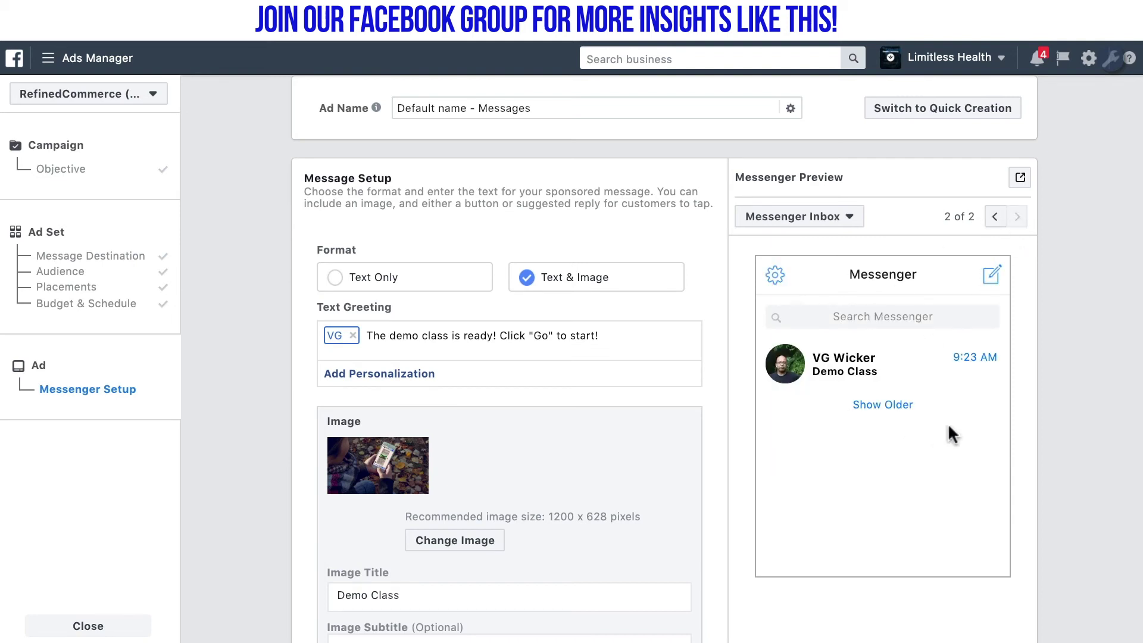
left_click(855, 219)
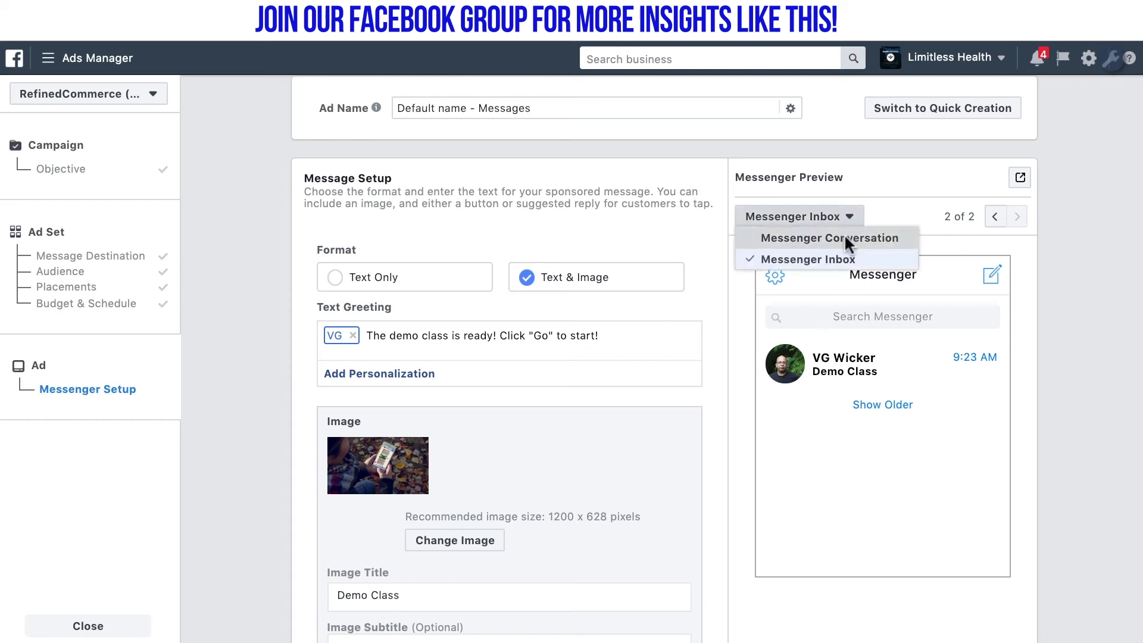
left_click(845, 238)
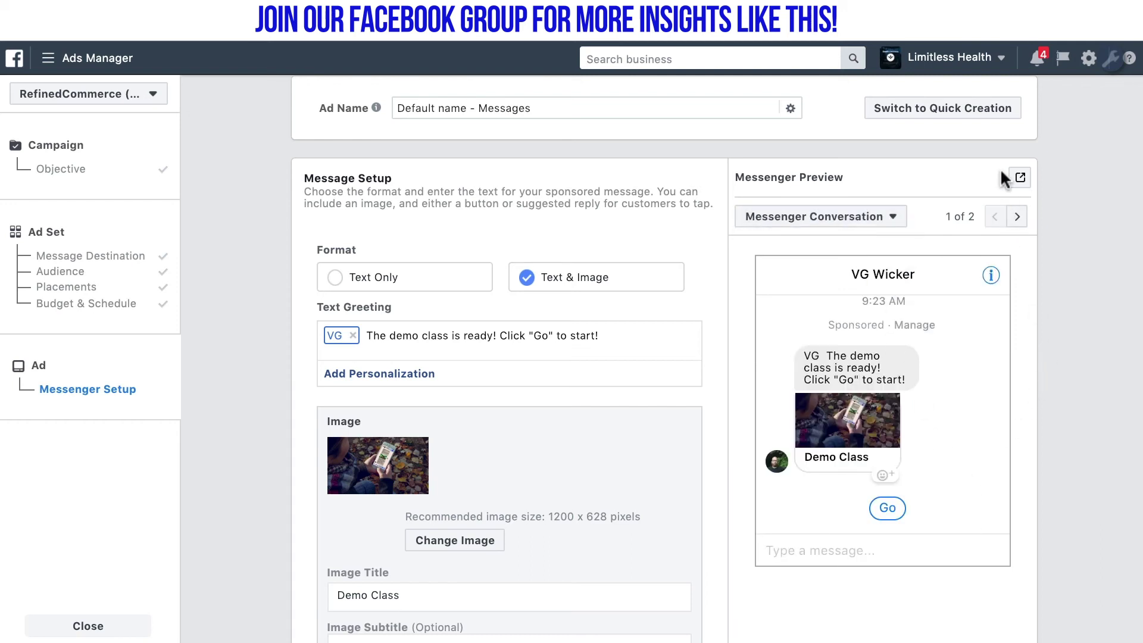
left_click(1020, 179)
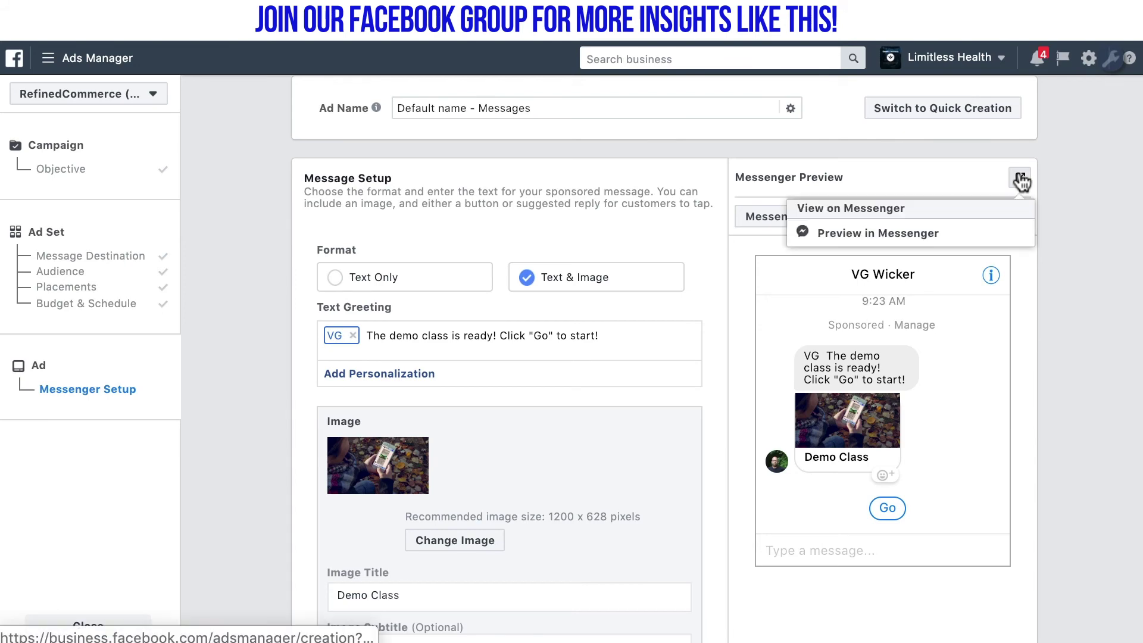
left_click(948, 236)
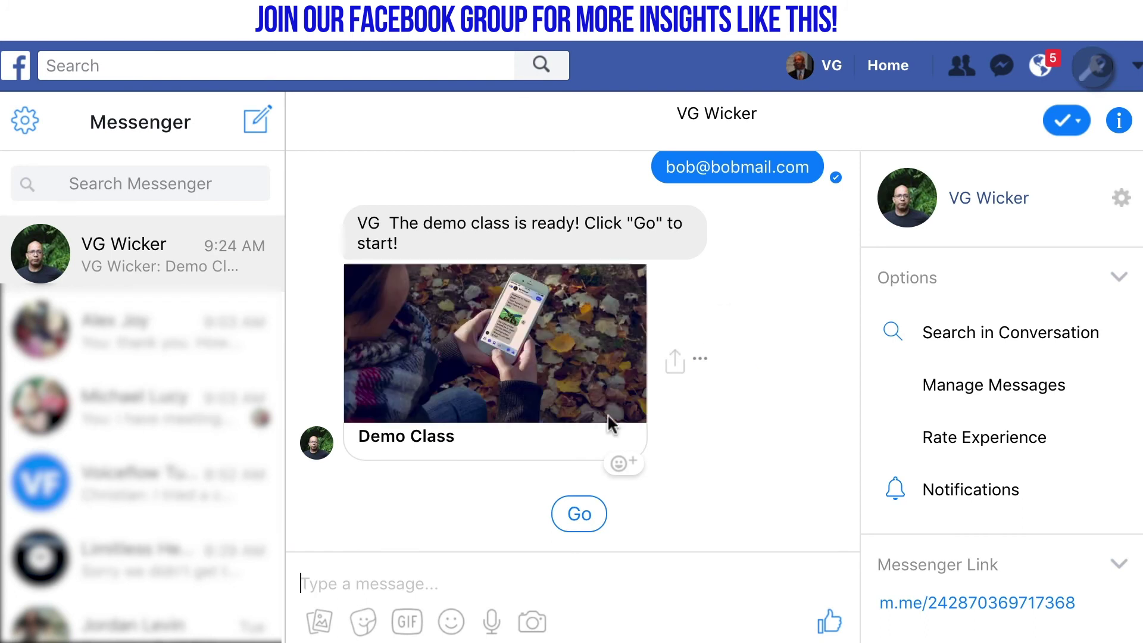
Answer the sponsored message with Go, then reply to the discount prompt with an e-mail address
left_click(577, 514)
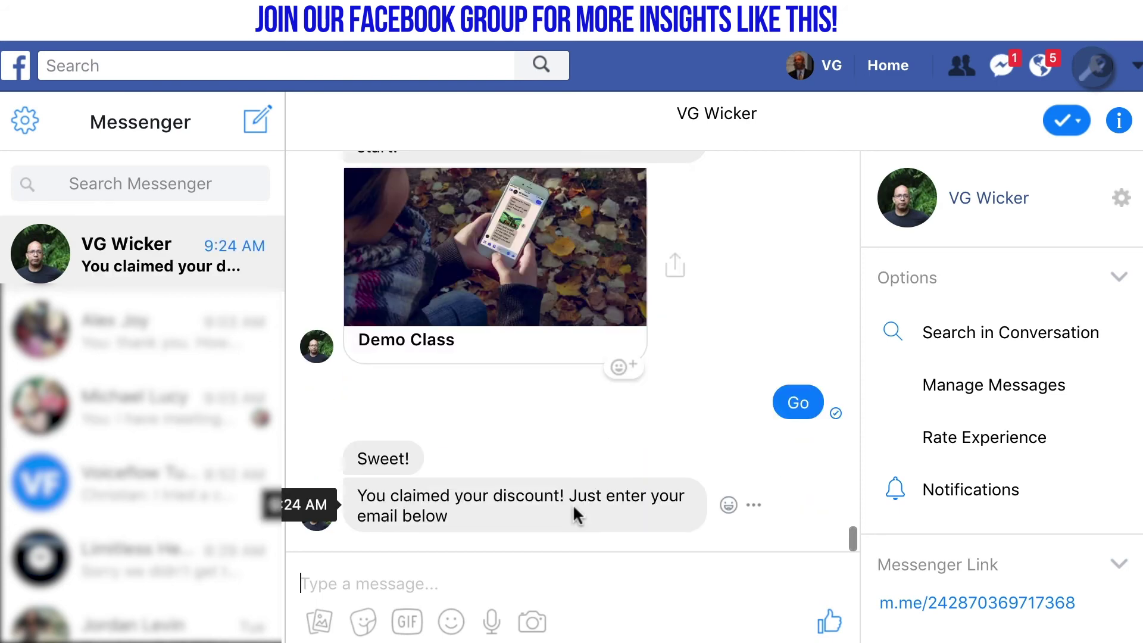
left_click(530, 573)
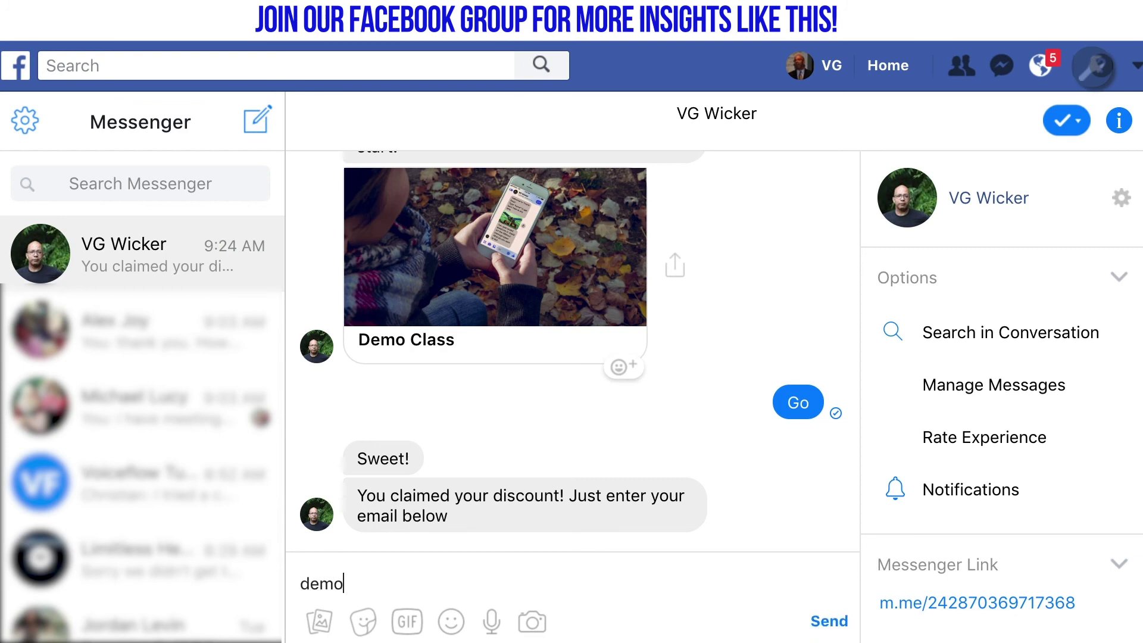
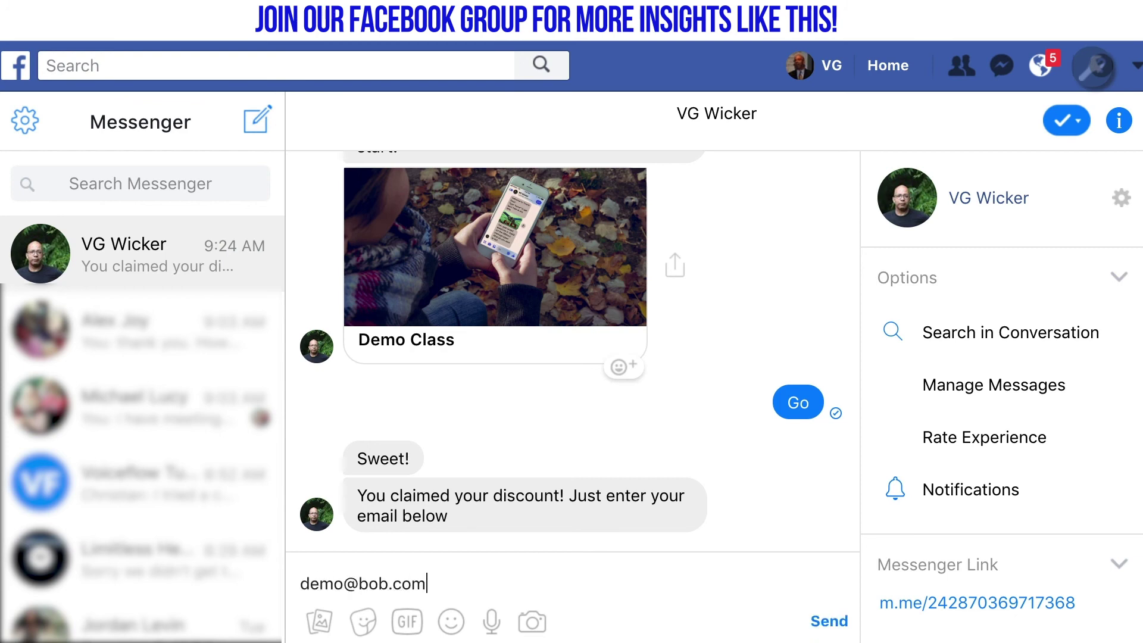
key("Return")
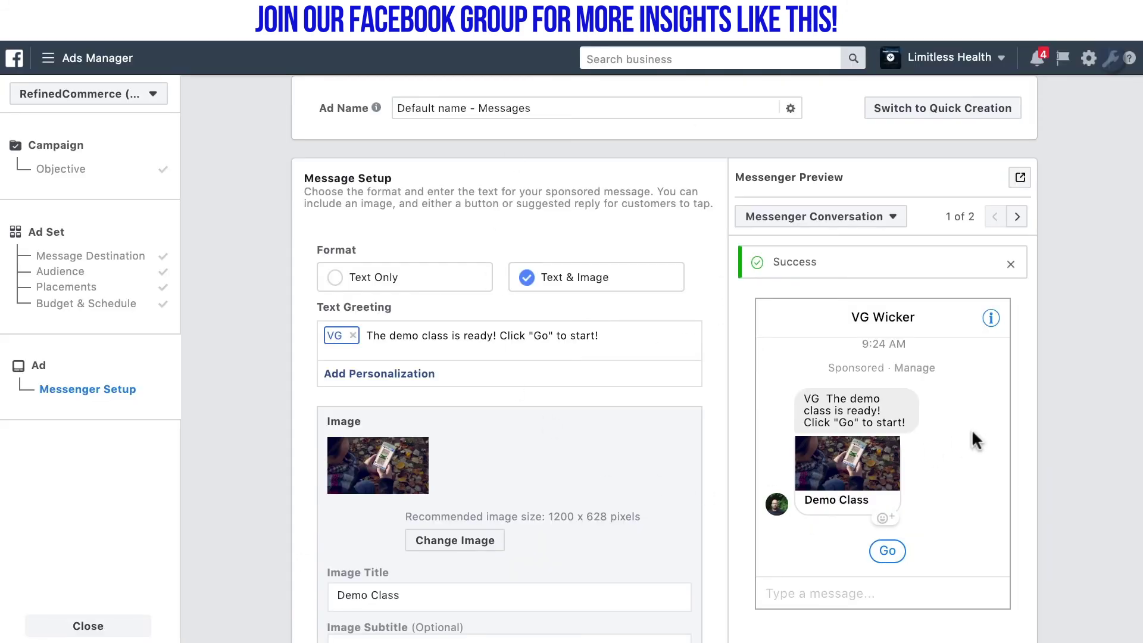
Confirm the finished sponsored message ad from the bottom bar
scroll(283, 445, "down", 9)
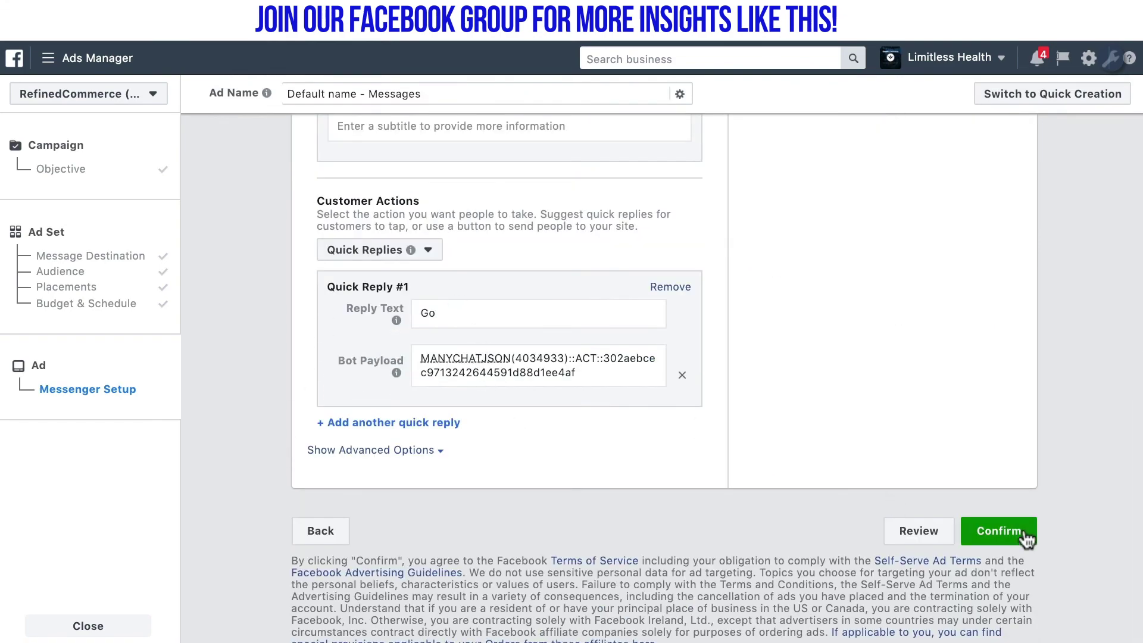
scroll(1033, 553, "up", 6)
scroll(1033, 552, "down", 5)
scroll(1033, 555, "down", 1)
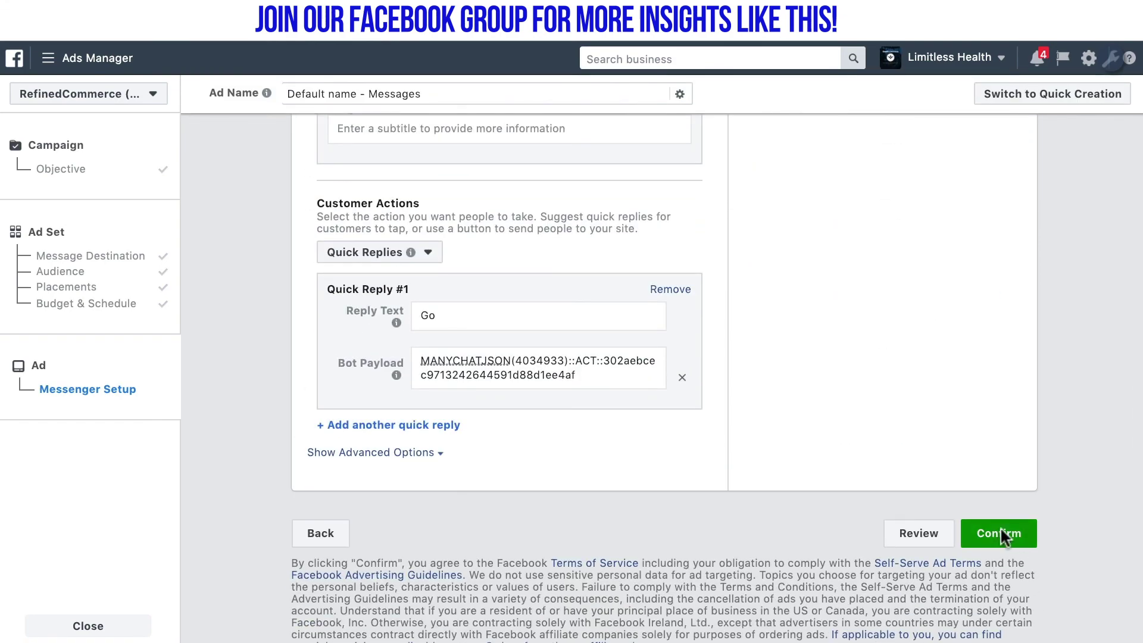
left_click(1000, 528)
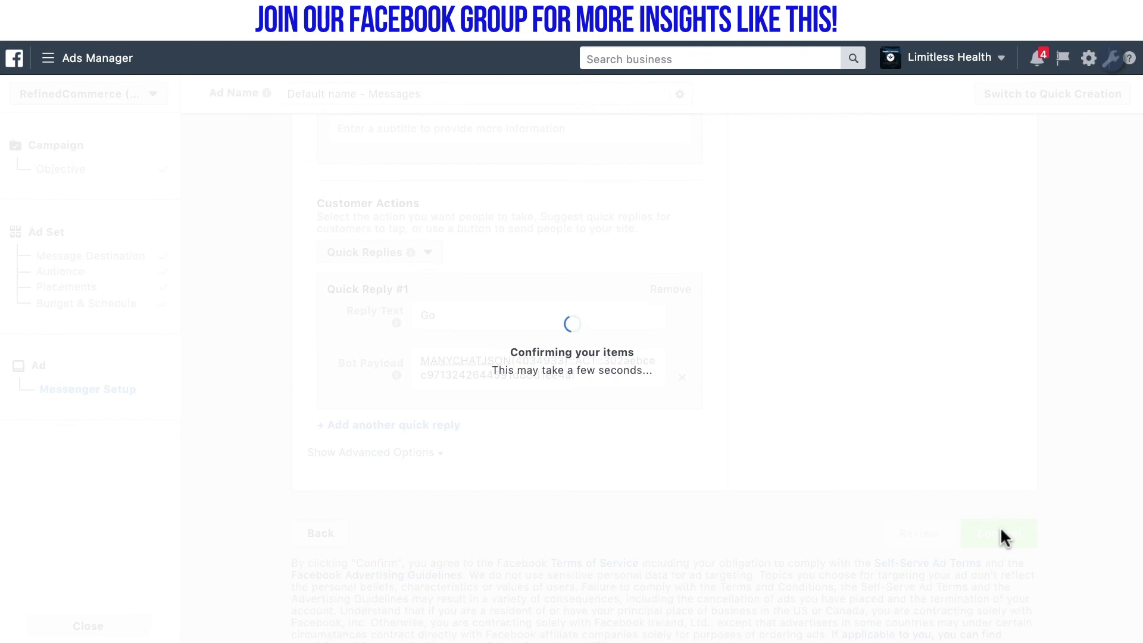